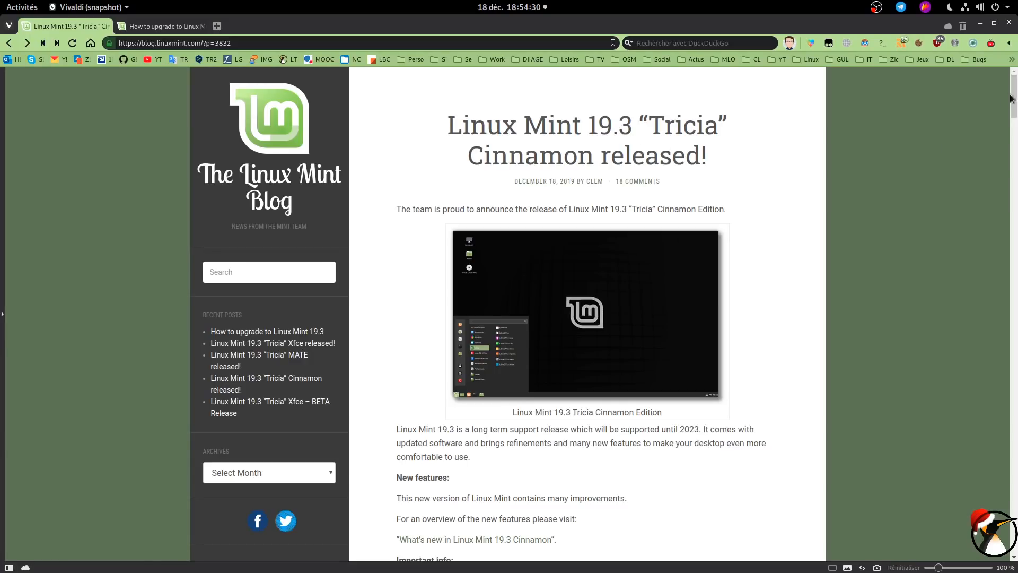
Open the "What's new in Linux Mint 19.3 Cinnamon" page from the New features section of the release announcement
mouse_move(1011, 98)
mouse_down()
mouse_move(1013, 112)
mouse_move(1011, 99)
mouse_up()
drag(1013, 102, 1001, 134)
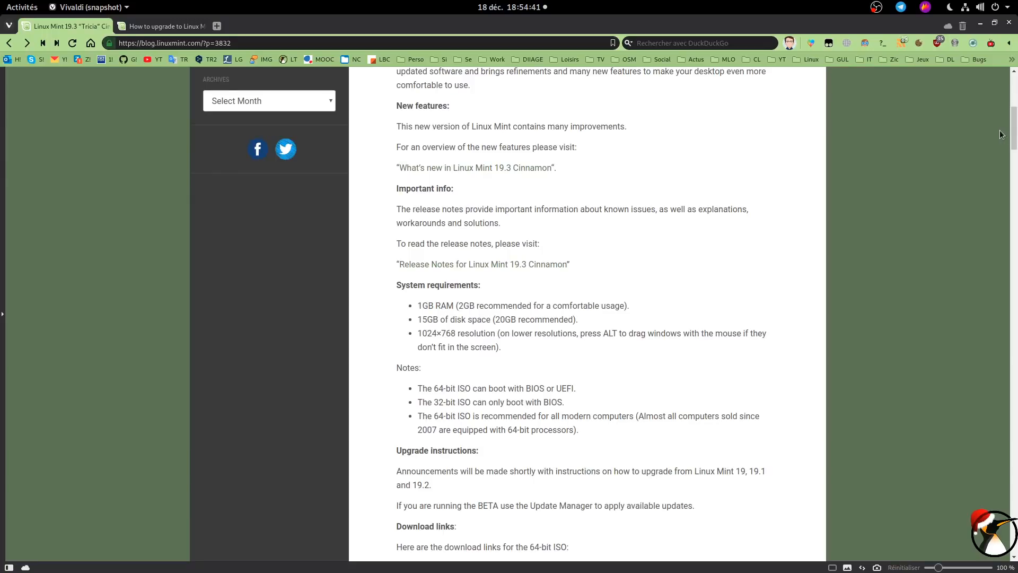
click(424, 168)
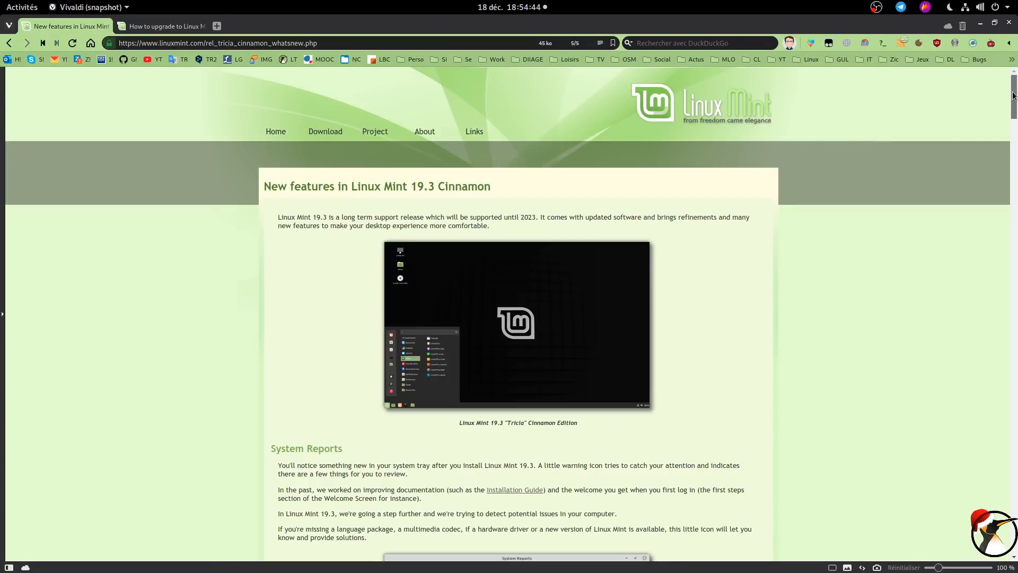
Examine the new features page from System Reports through Language Settings, HiDPI Support, Celluloid and Gnote to the Drawing section
drag(1014, 96, 989, 126)
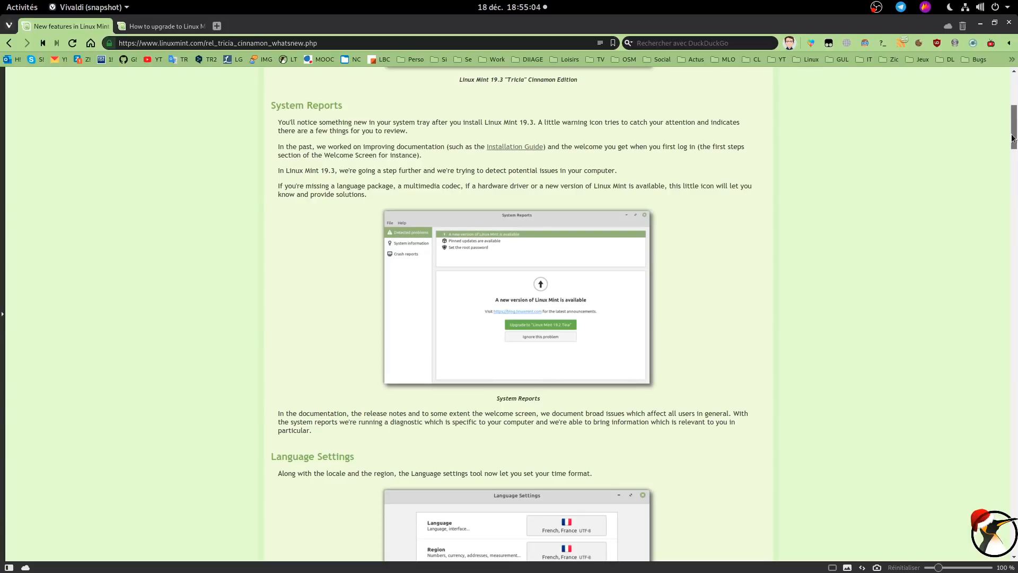
drag(1012, 138, 1002, 170)
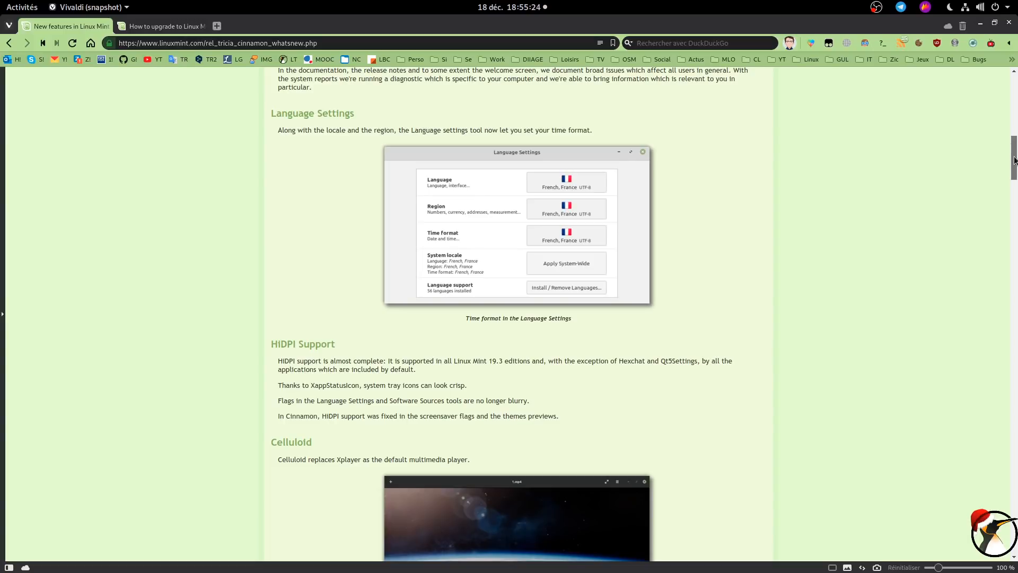
drag(1014, 160, 1011, 183)
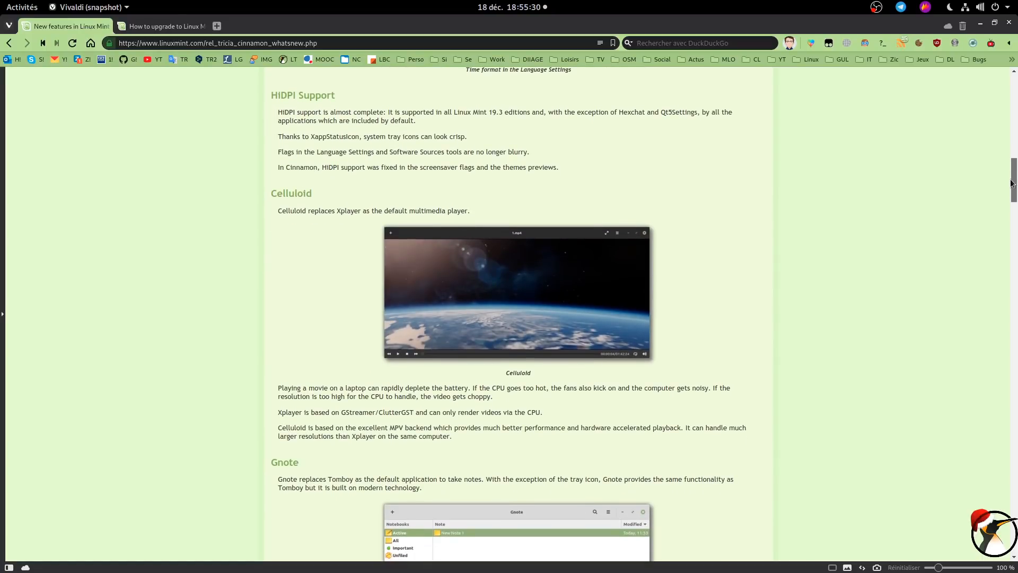
mouse_move(1012, 182)
mouse_down()
mouse_move(1012, 206)
mouse_move(1007, 187)
mouse_up()
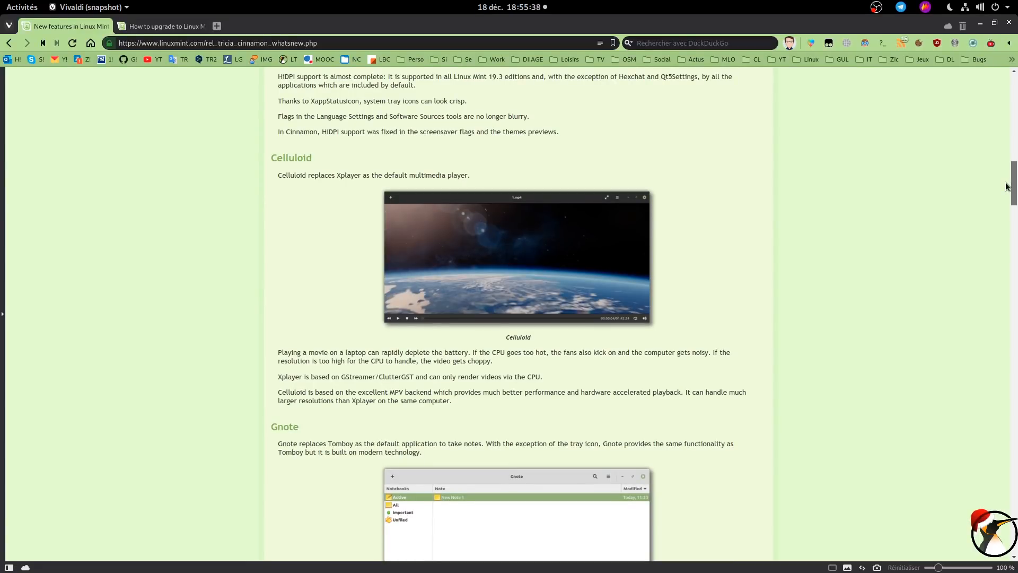
scroll(1005, 189, down, 5)
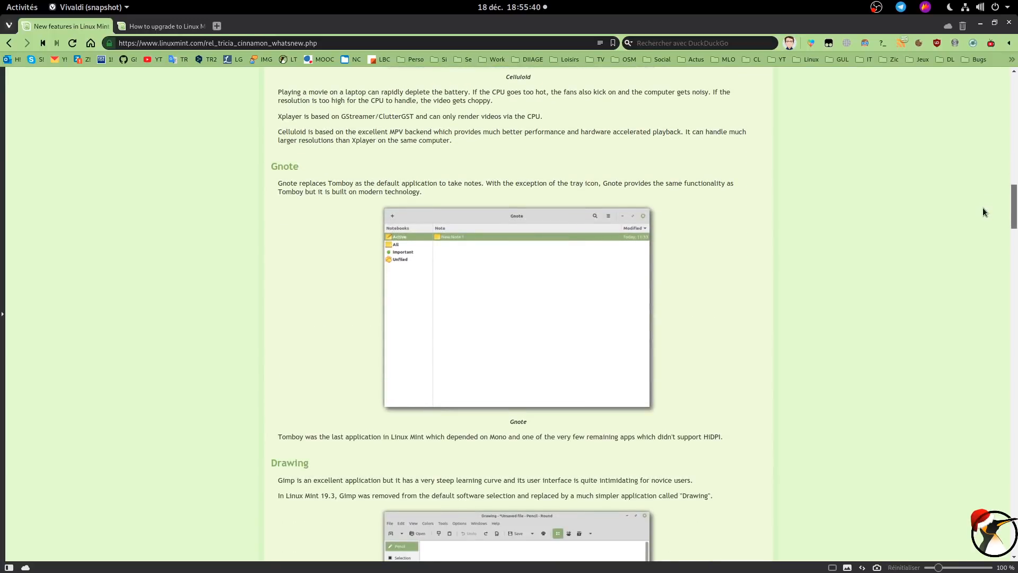
scroll(982, 211, down, 7)
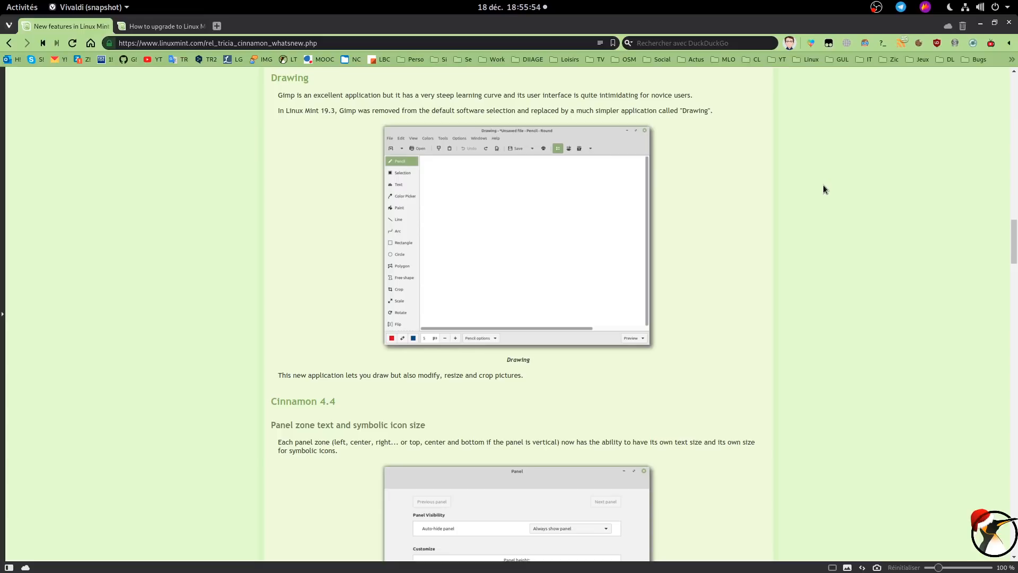
Examine the Cinnamon 4.4 changes, artwork improvements, new backgrounds, main components and LTS strategy on the new features page
drag(1011, 235, 1007, 261)
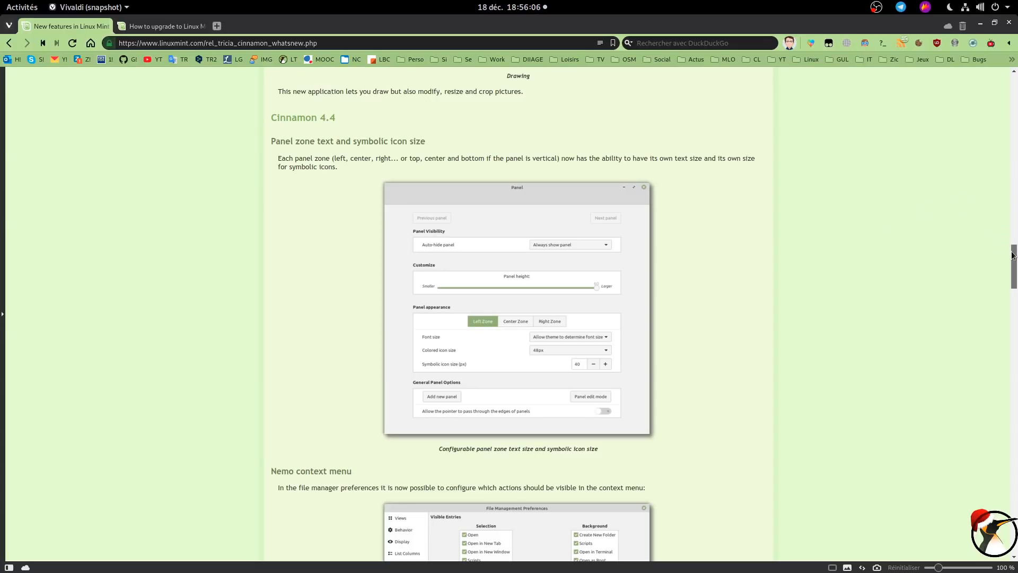
drag(1012, 252, 1002, 286)
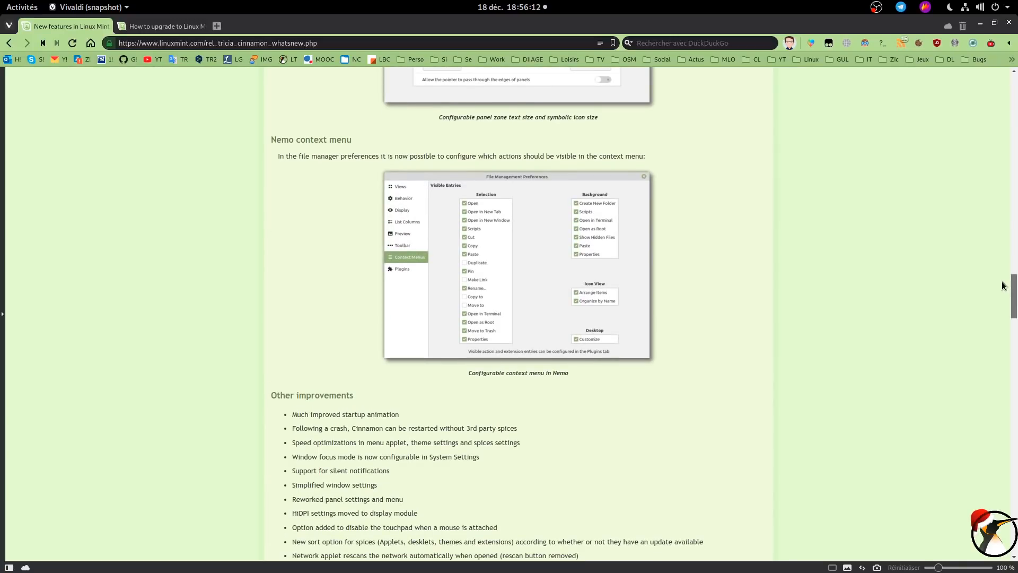
drag(1002, 286, 1003, 286)
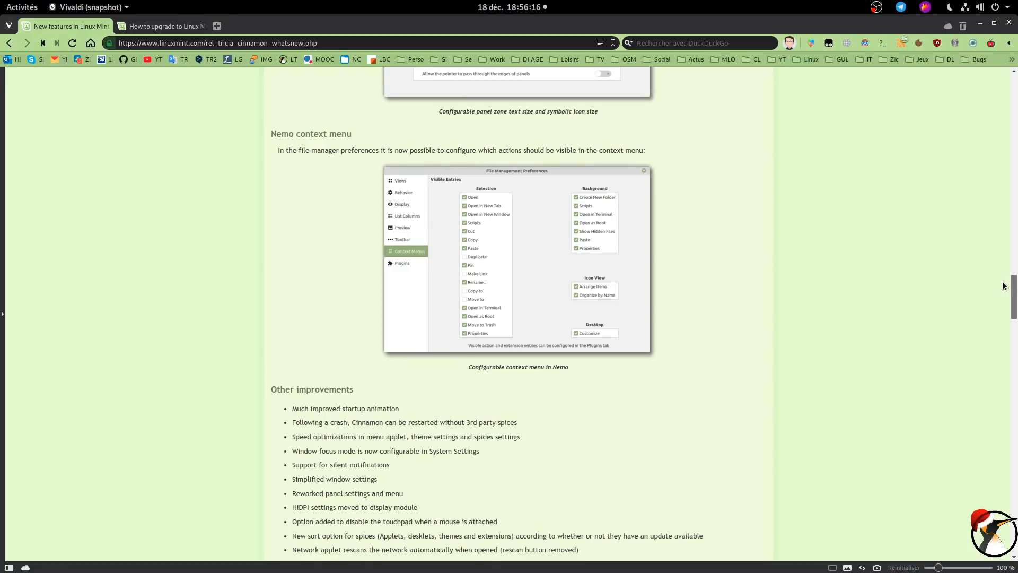
drag(1002, 285, 1001, 305)
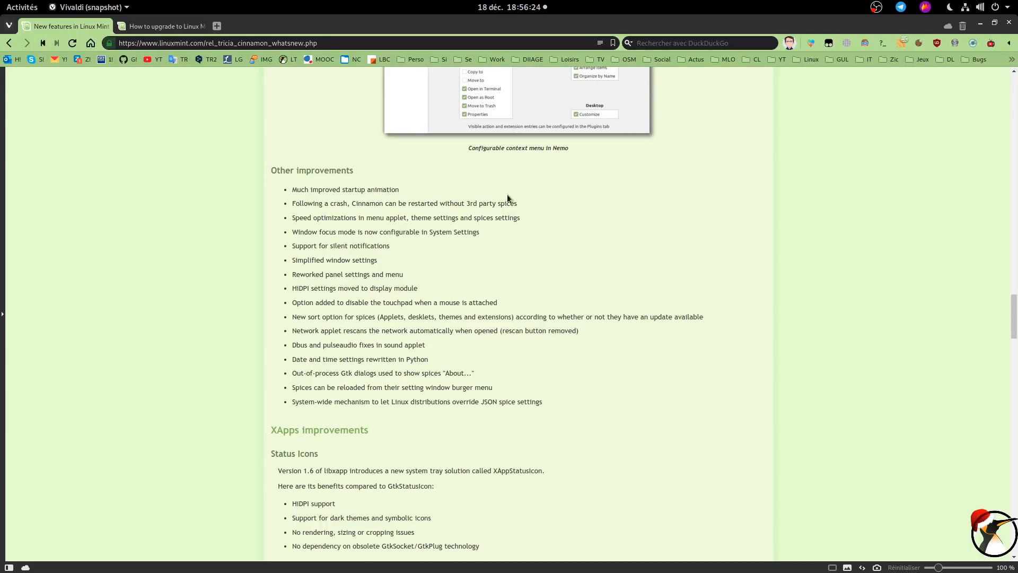
drag(1013, 311, 973, 471)
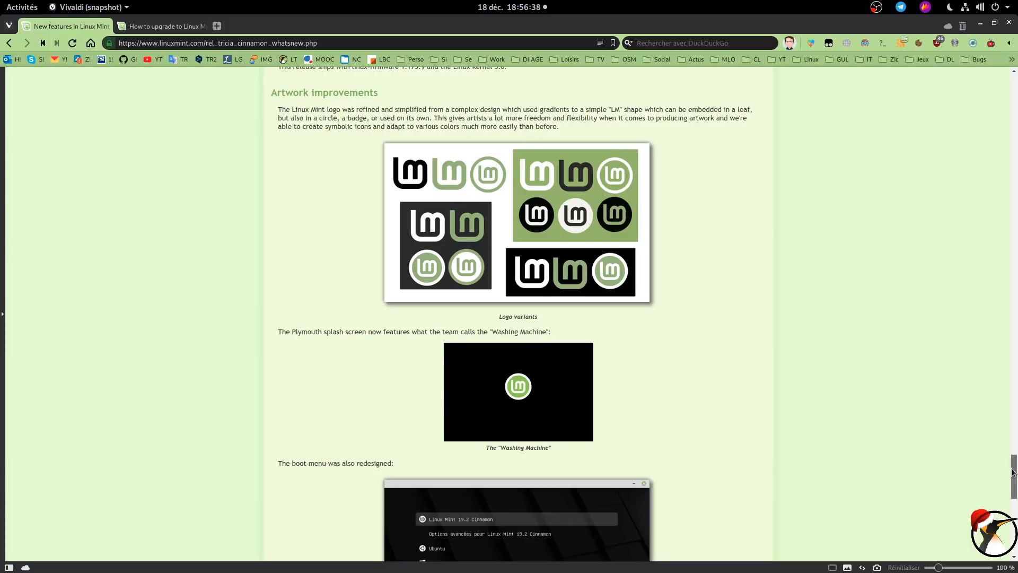
drag(1013, 471, 1004, 499)
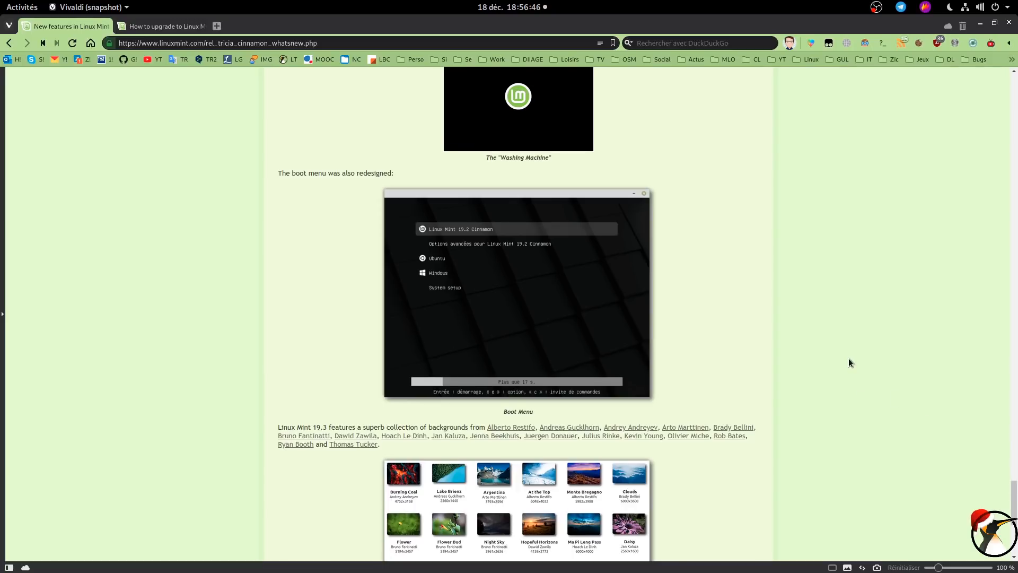
scroll(848, 358, down, 4)
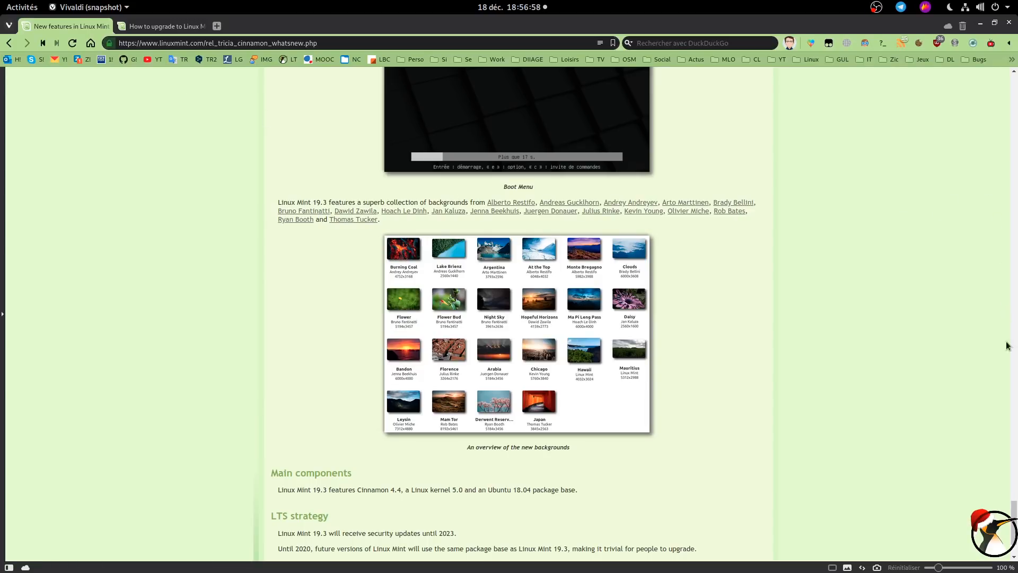
scroll(820, 448, down, 3)
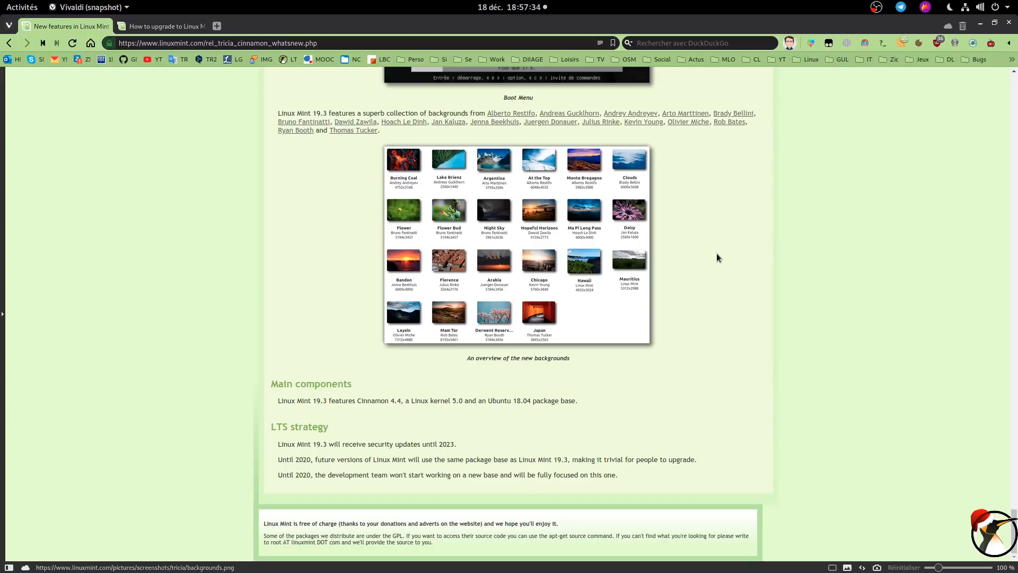
Bring up the "How to upgrade to Linux Mint 19.3" article, switch to VMware Workstation and start the Mint virtual machine
click(147, 26)
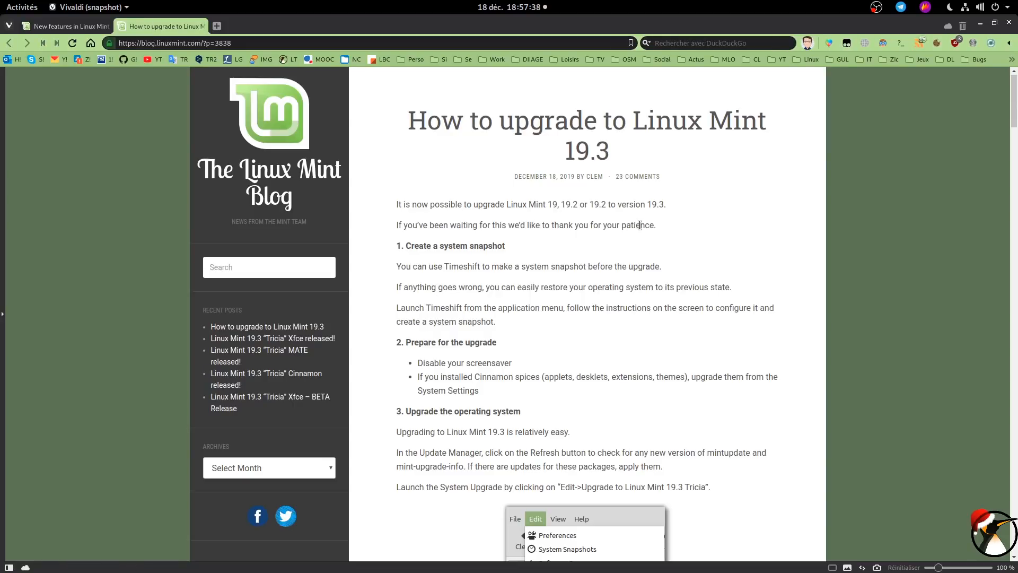
click(981, 25)
click(495, 561)
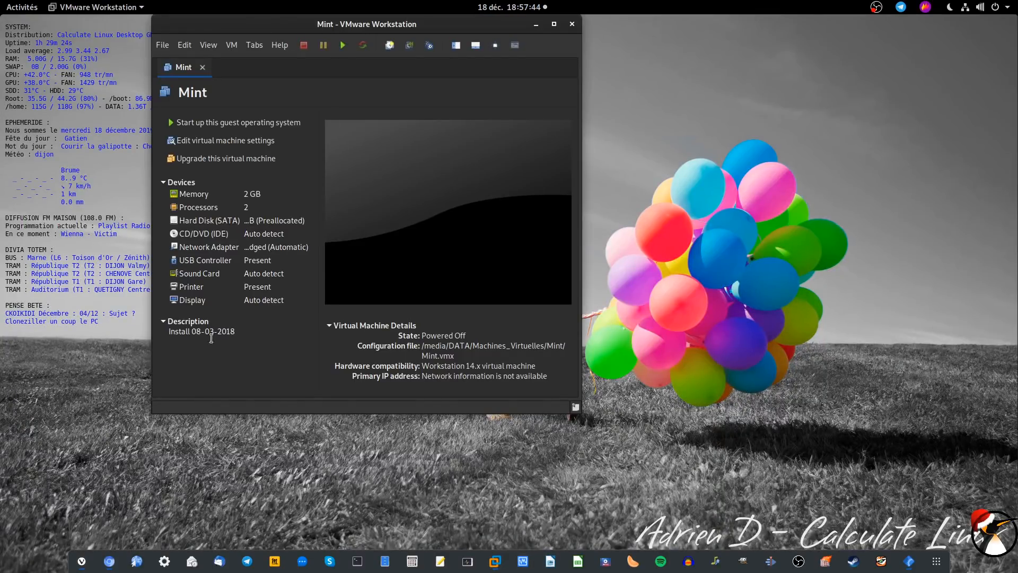
click(339, 46)
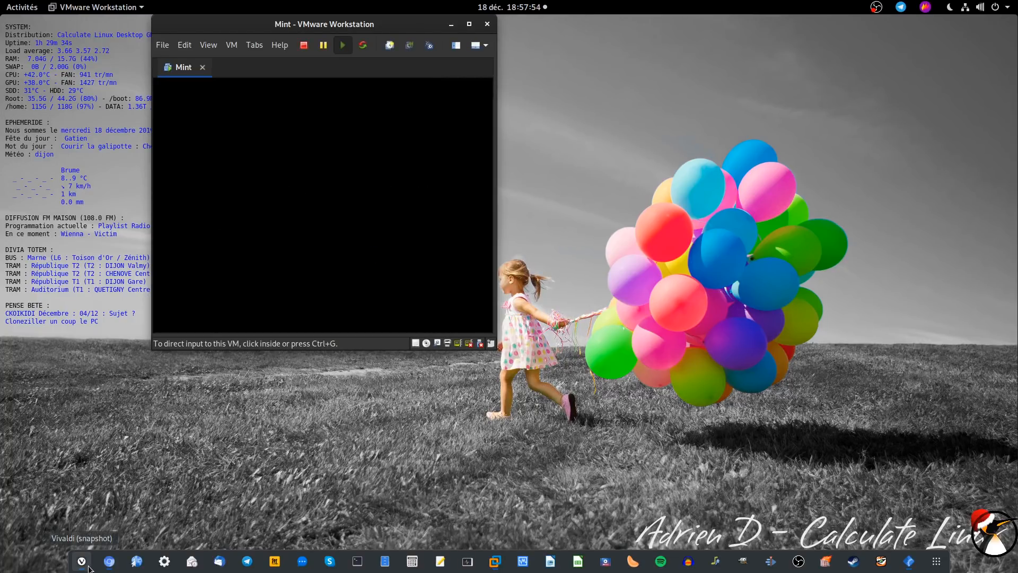
Return to Vivaldi and read the article's instructions on the system snapshot, upgrade preparation and operating system upgrade
click(87, 567)
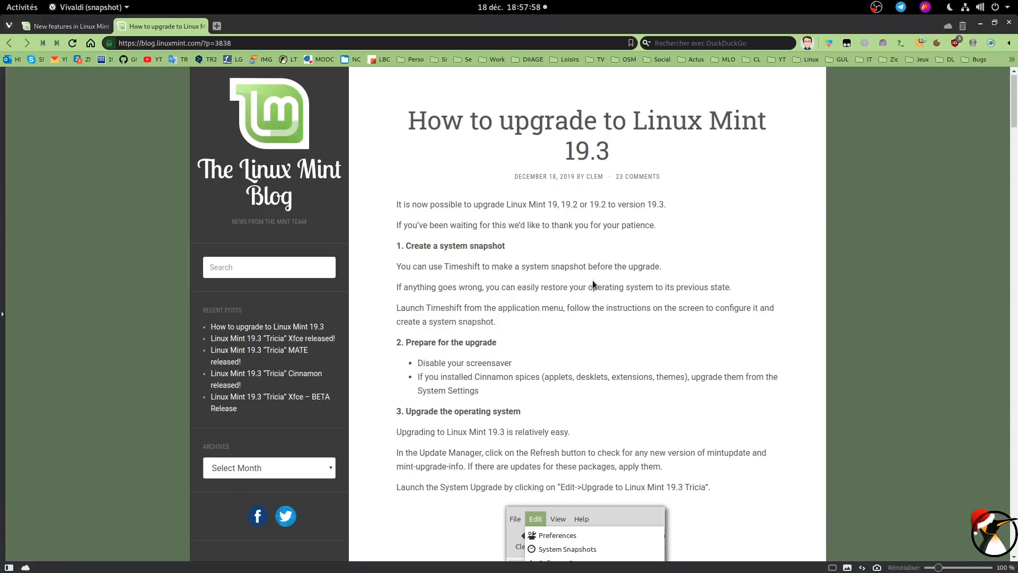
scroll(1012, 132, down, 2)
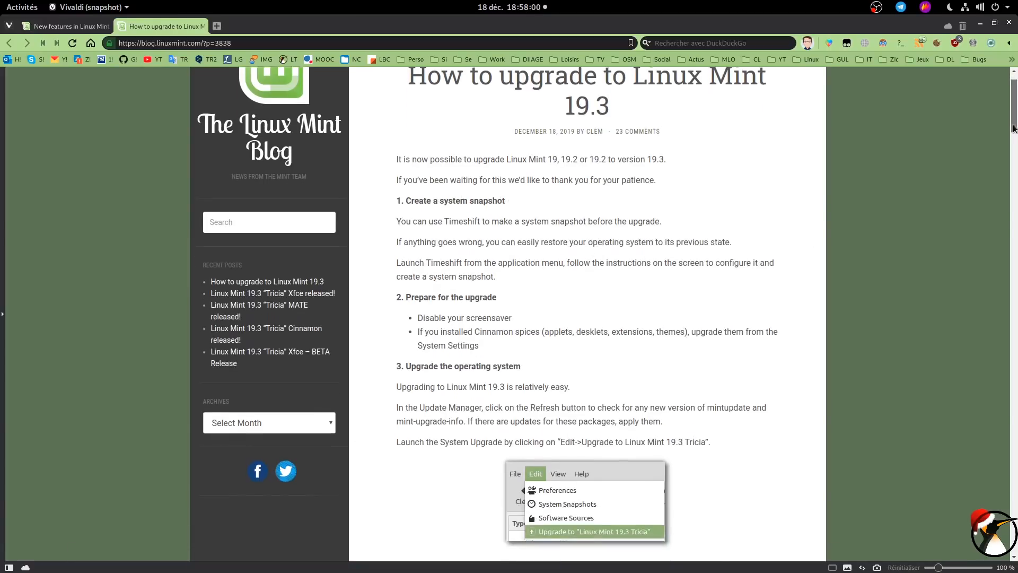
scroll(1012, 133, up, 2)
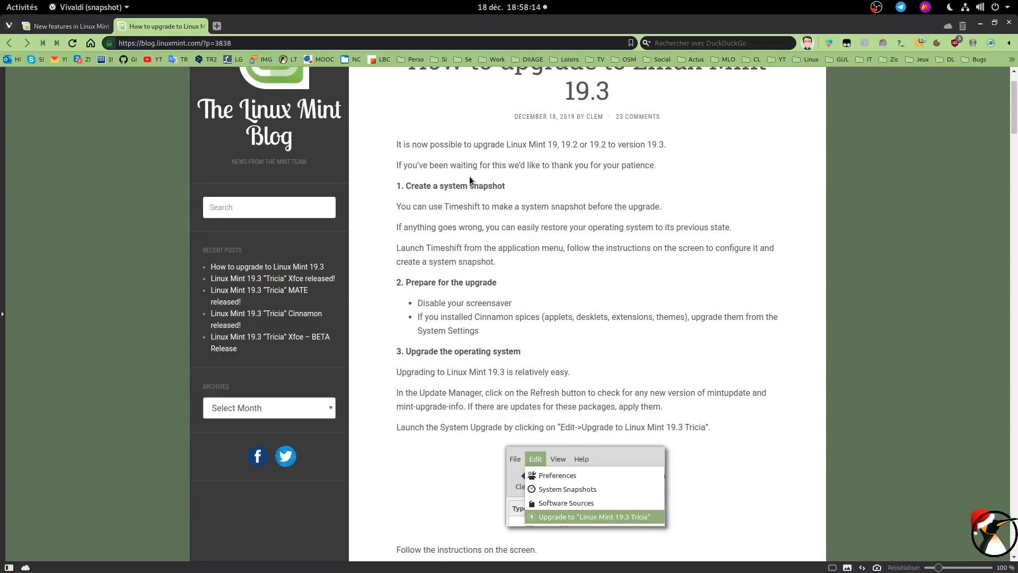
scroll(469, 181, down, 3)
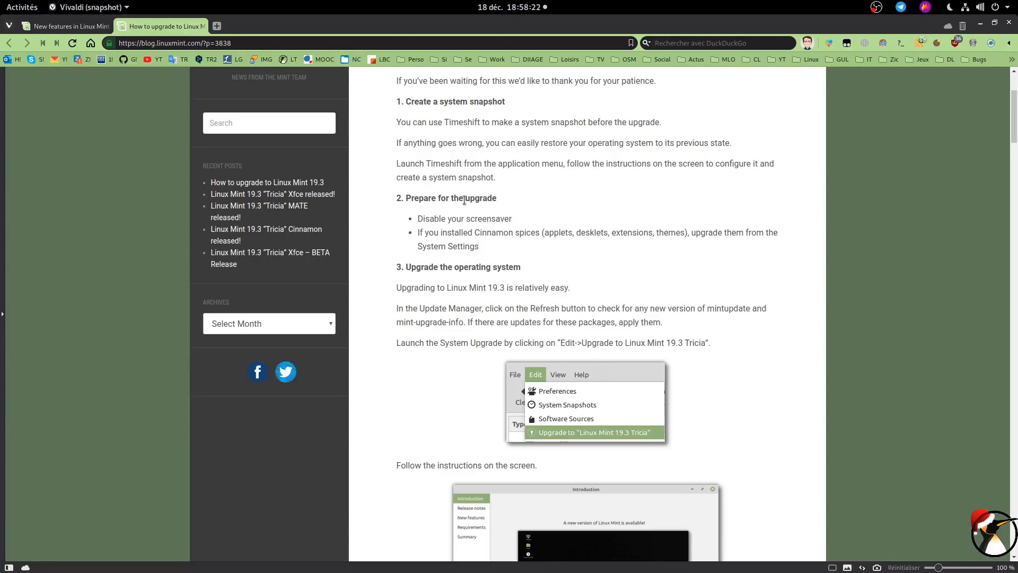
Switch back to the Mint virtual machine in VMware Workstation and minimize the host browser window behind it
mouse_move(358, 570)
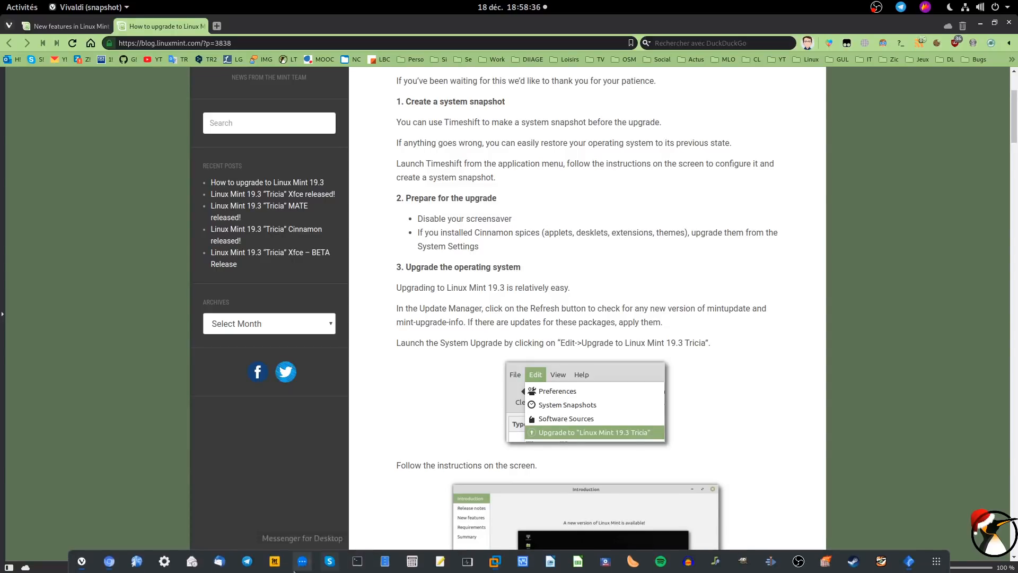
click(495, 561)
click(333, 253)
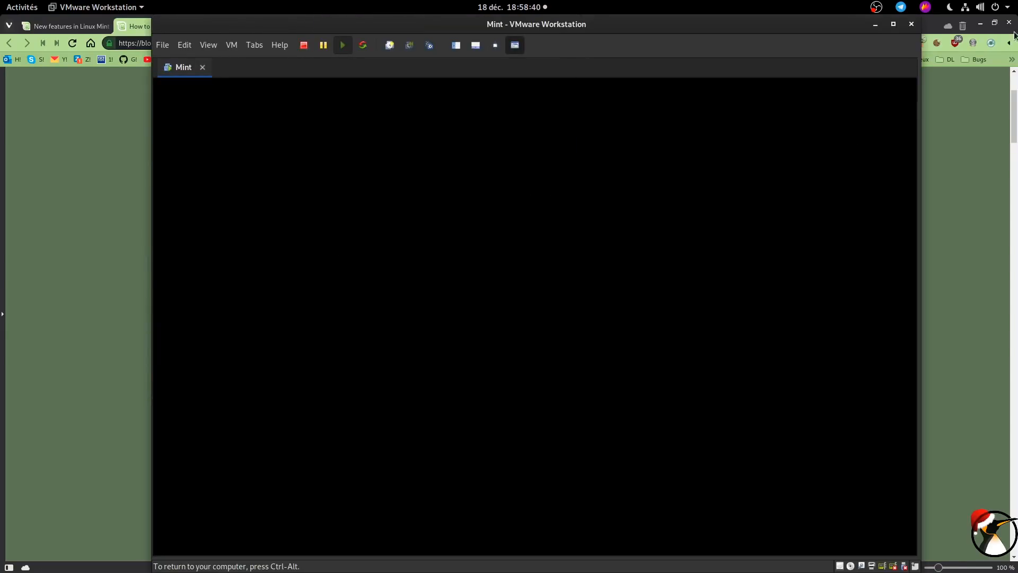
key(ctrl+alt)
click(978, 22)
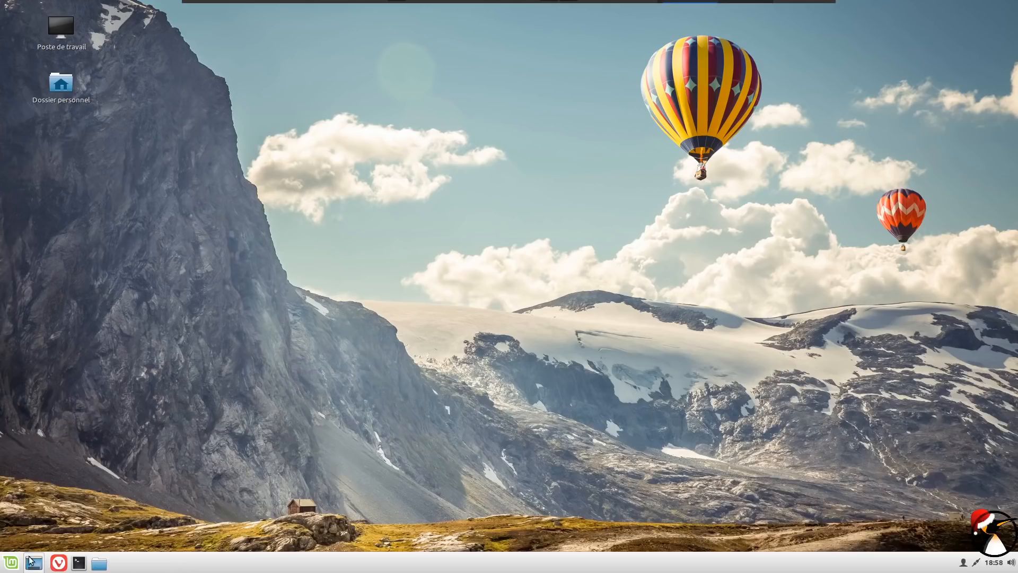
Open Vivaldi inside the Mint guest and consult the "Upgrade the operating system" section of the Linux Mint 19.3 upgrade article
click(59, 563)
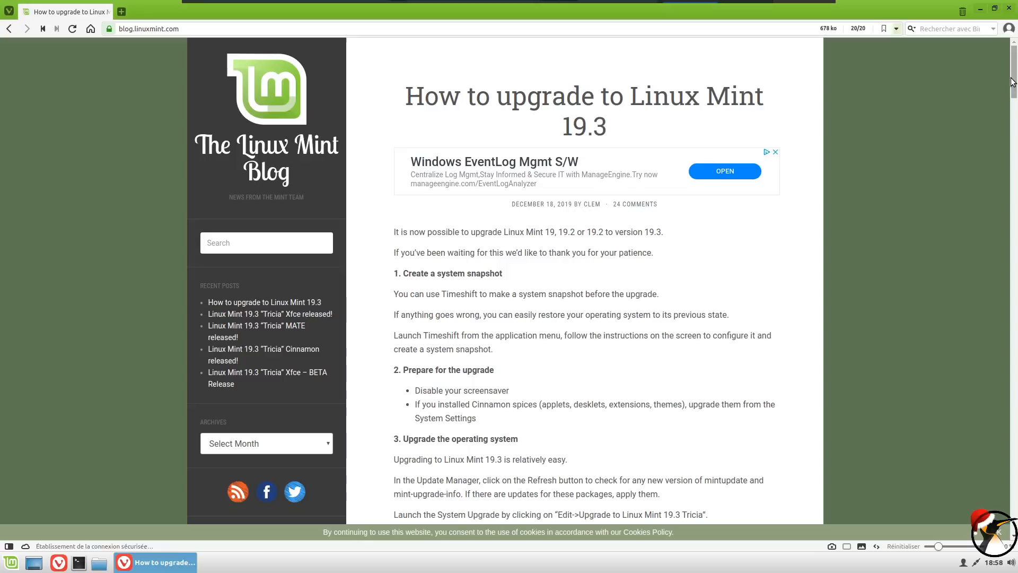
scroll(1002, 101, down, 6)
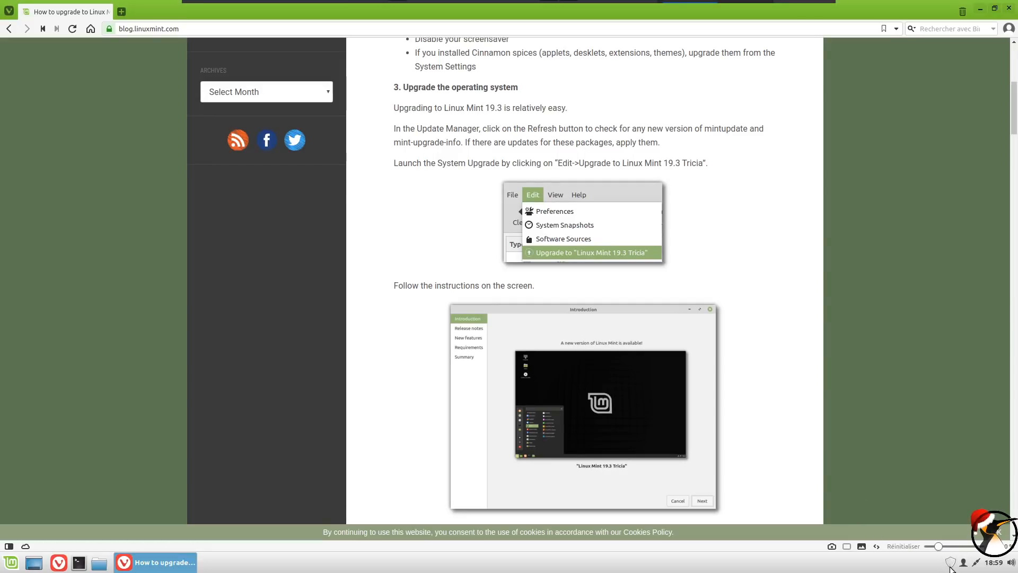
Open the Update Manager in the Mint guest and launch the upgrade to "Linux Mint 19.3 Tricia"
click(951, 565)
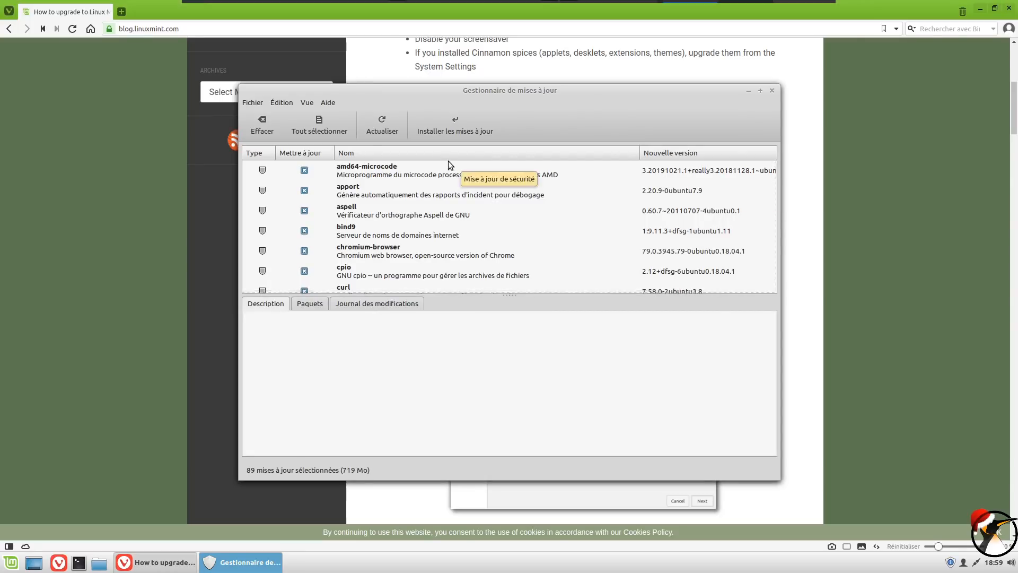
click(285, 103)
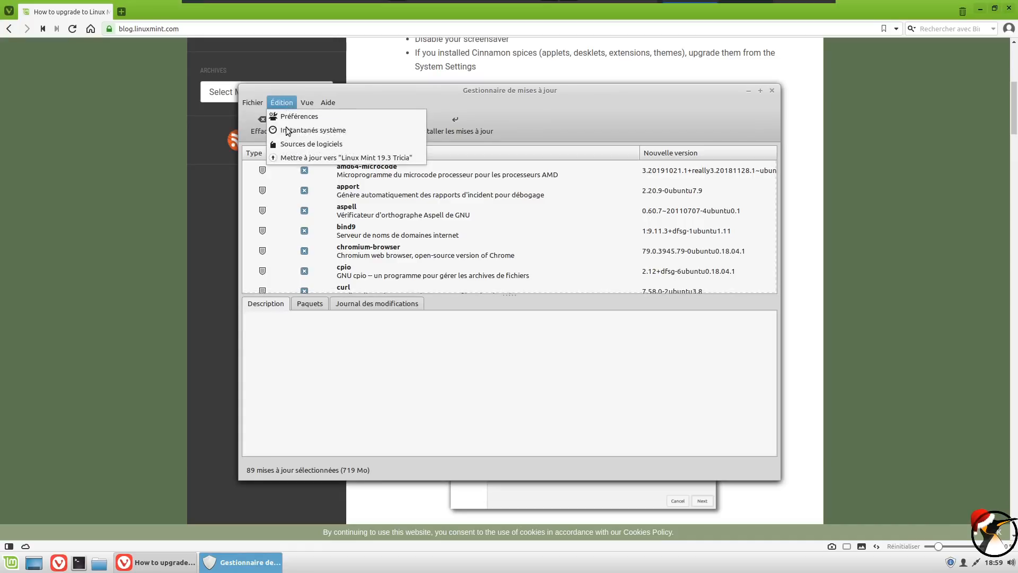
click(314, 158)
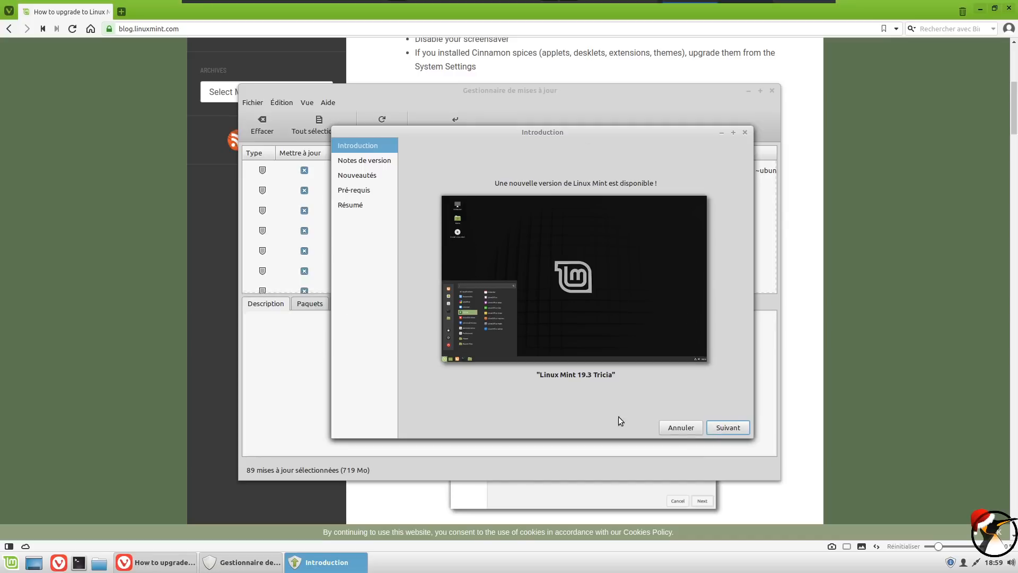
Advance the upgrade wizard past the introduction, release notes and new features to the prerequisites, and accept the upgrade risks
click(726, 428)
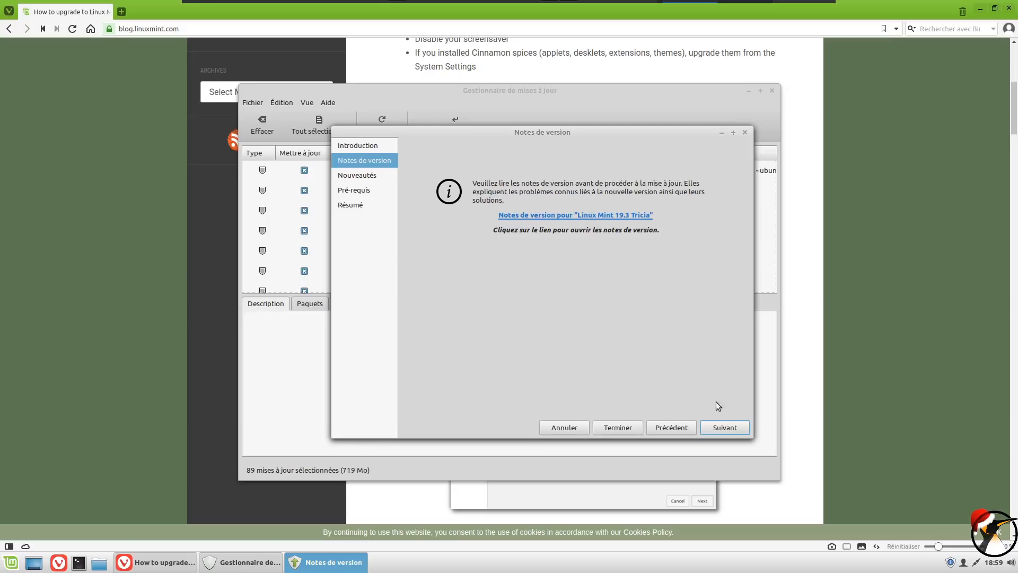
click(714, 431)
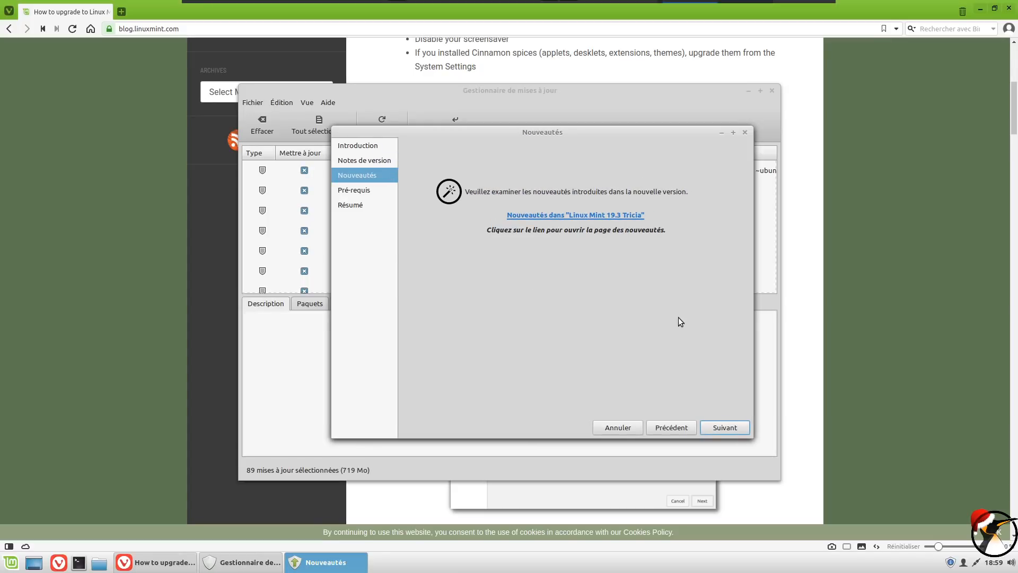
click(712, 427)
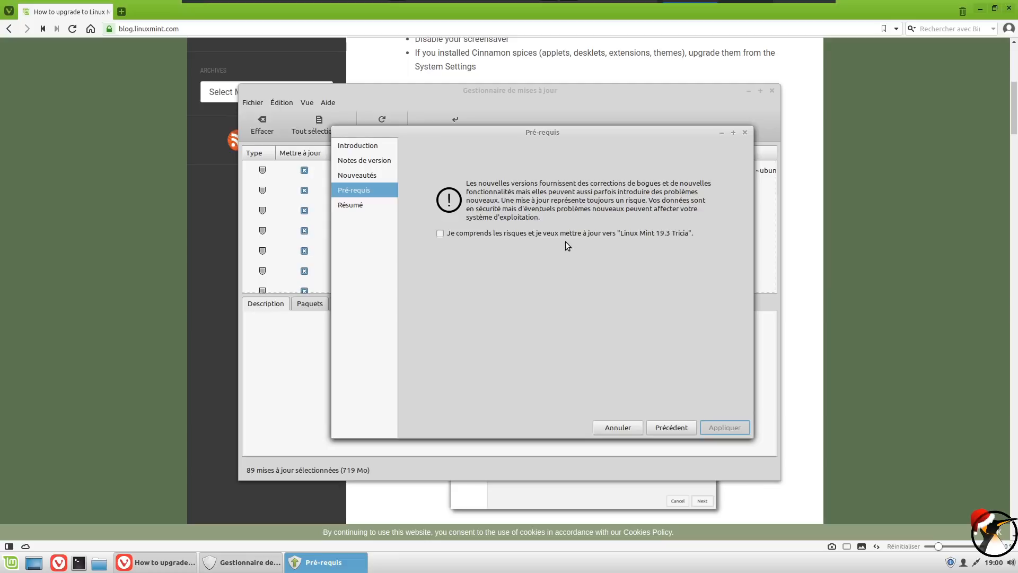
click(449, 233)
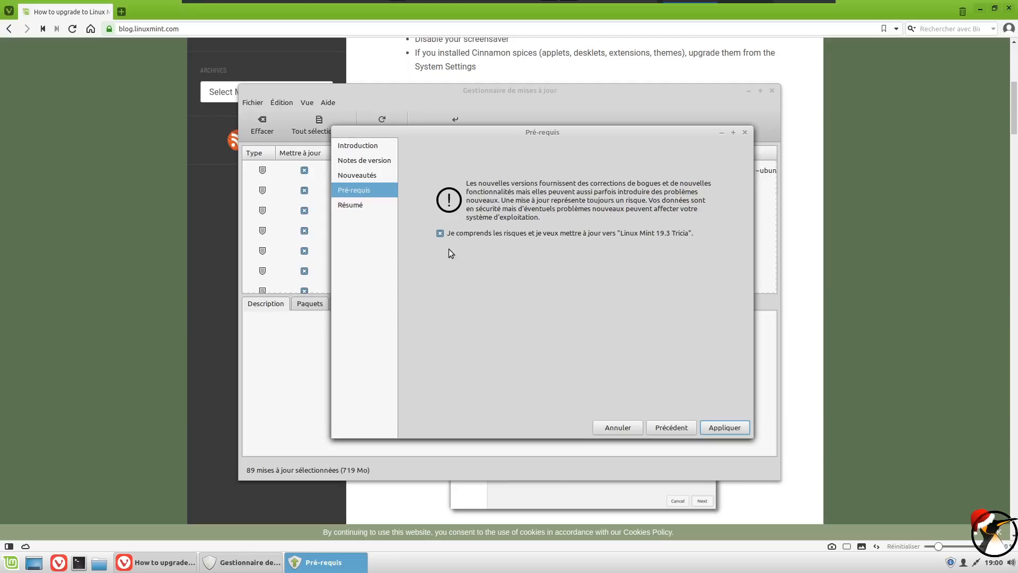
Apply the upgrade to Linux Mint 19.3, authenticate with the account password and dismiss the index download error
click(712, 428)
text(••••••)
key(Return)
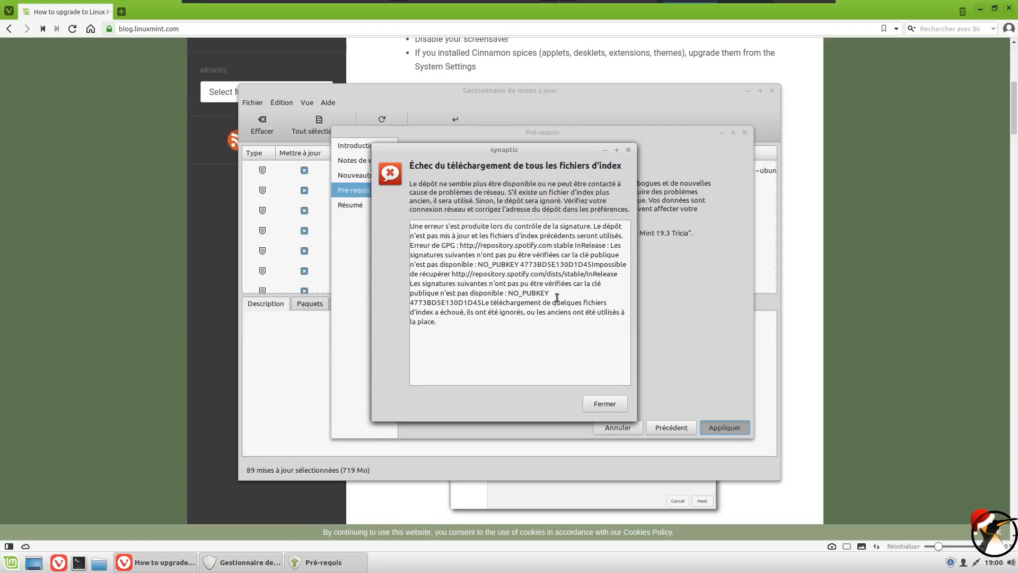
click(604, 404)
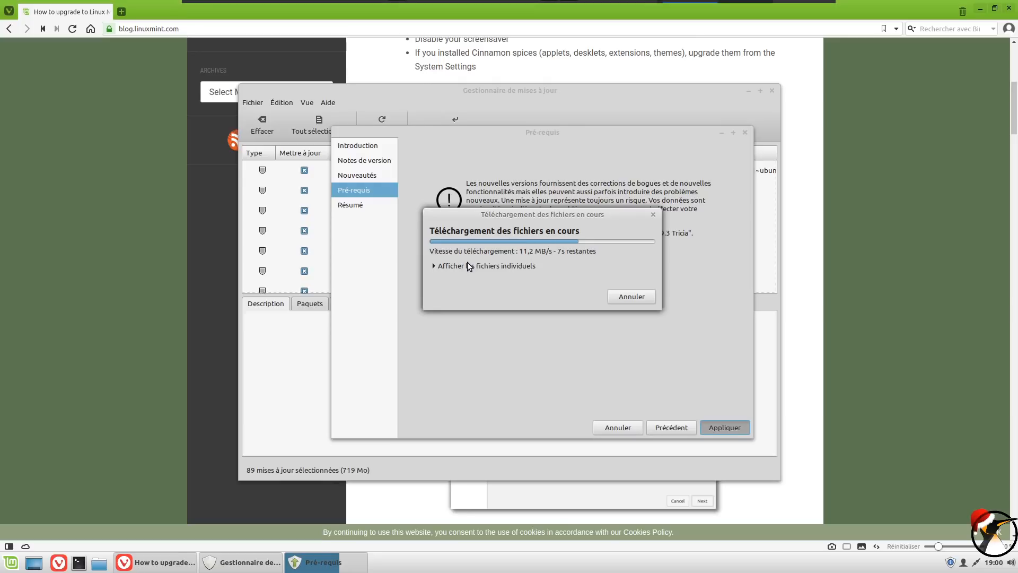
Read the rest of the upgrade article through the commonly asked questions, minimize the Update Manager and close Vivaldi
click(943, 257)
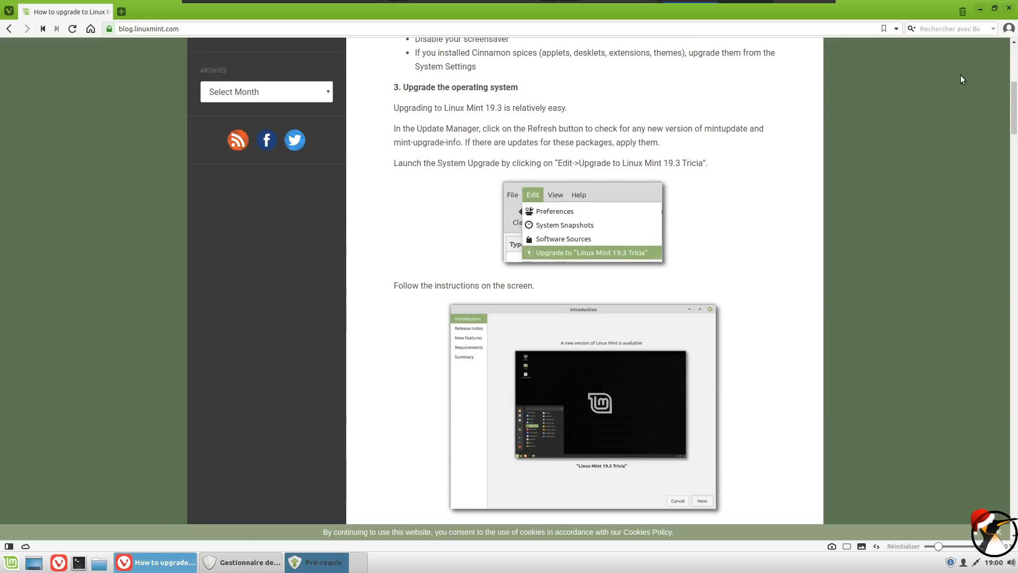
drag(1013, 103, 1013, 118)
drag(1009, 131, 1007, 137)
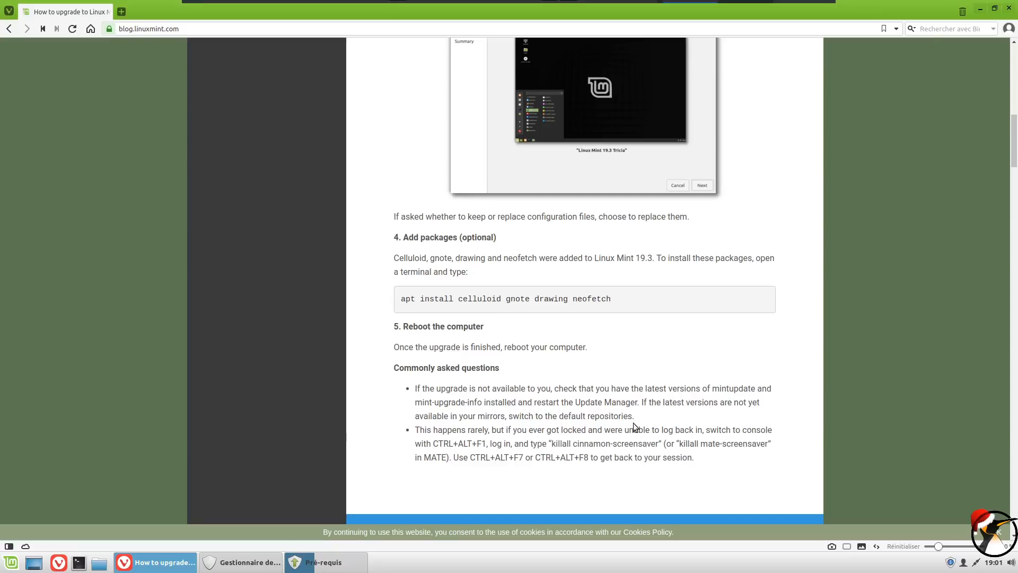
click(271, 563)
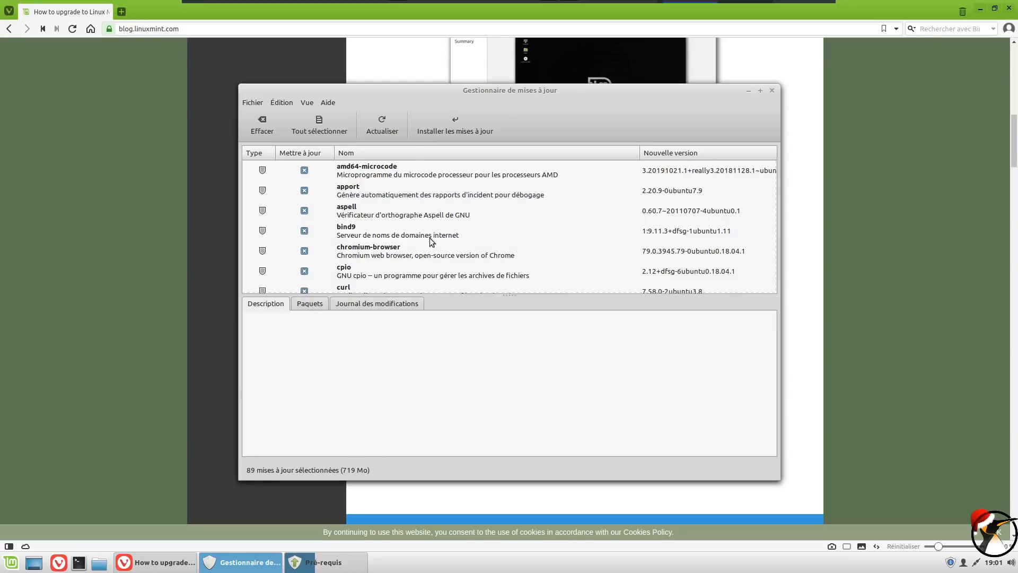
click(222, 565)
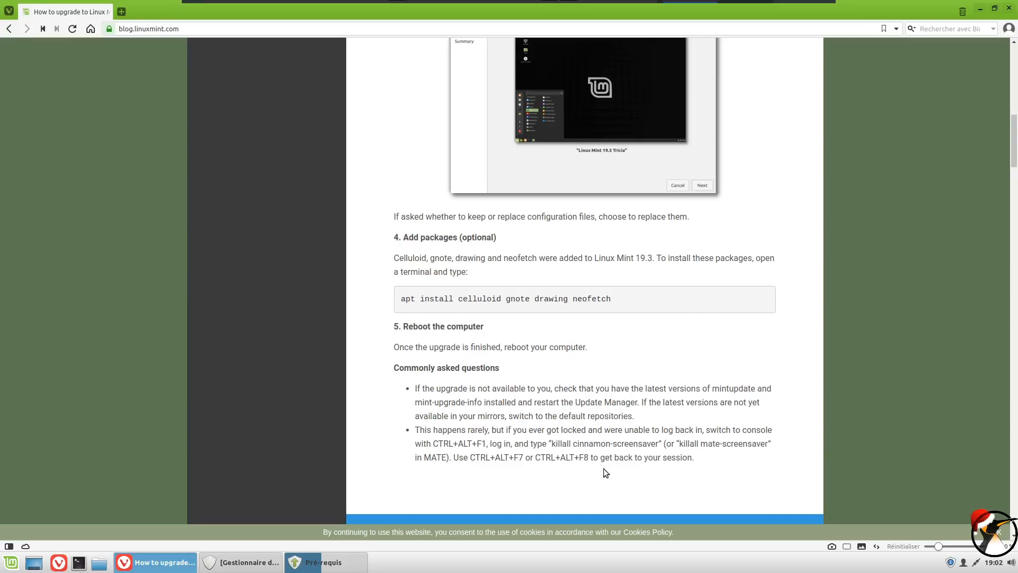
click(1007, 9)
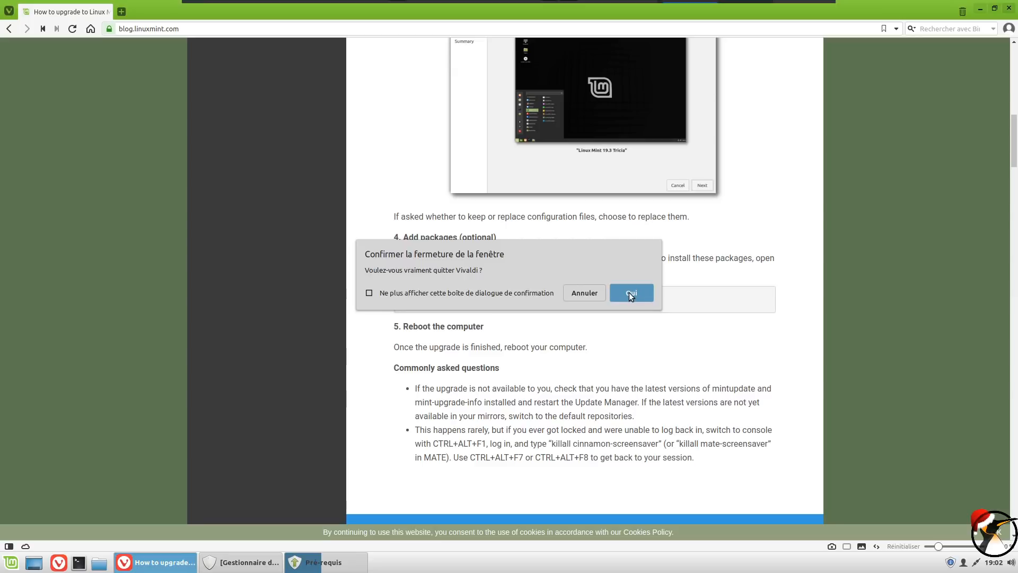
click(630, 293)
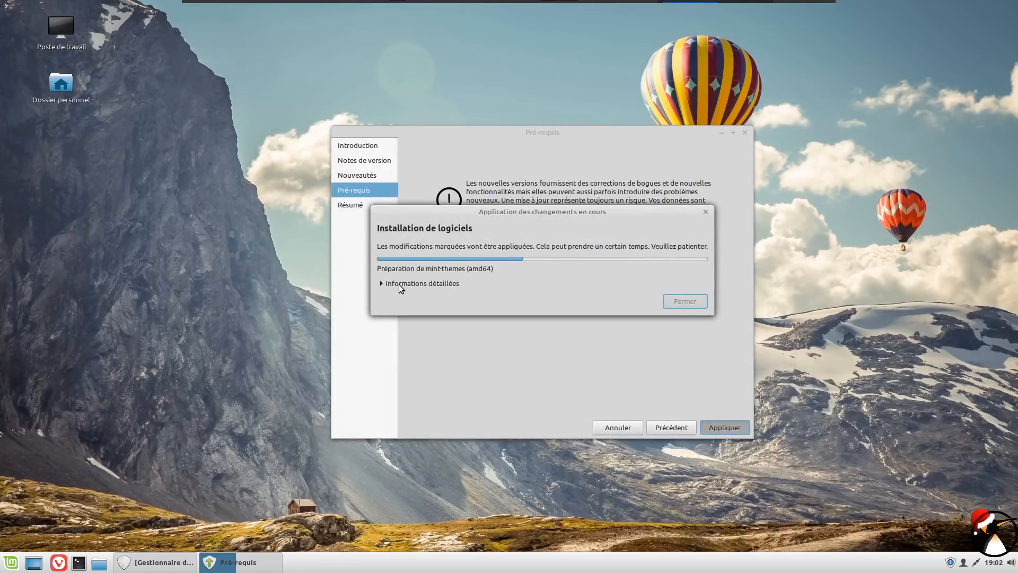
Expand the detailed installation information, then close the completed installation window, the upgrade wizard and the Update Manager
click(428, 283)
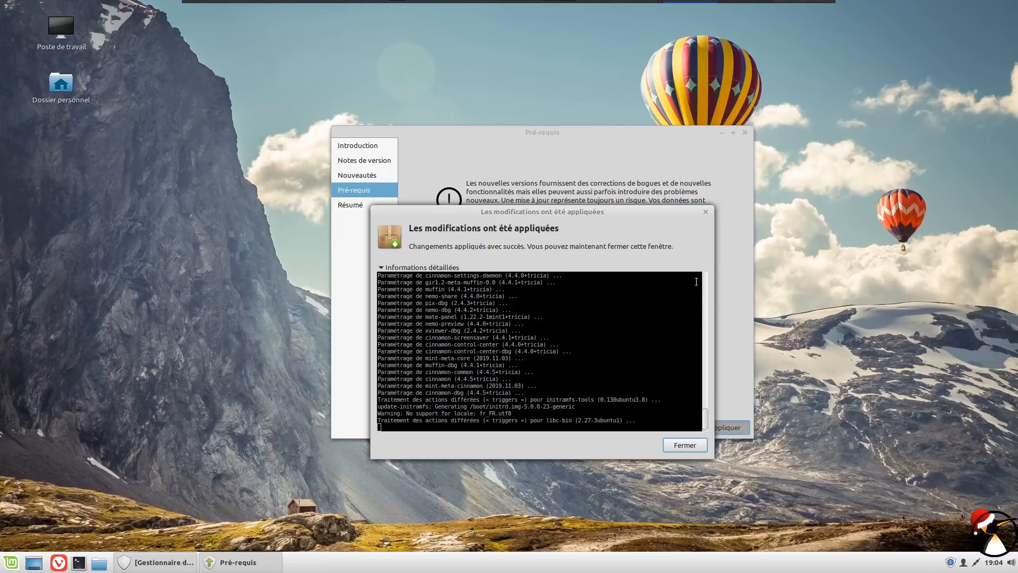
click(685, 446)
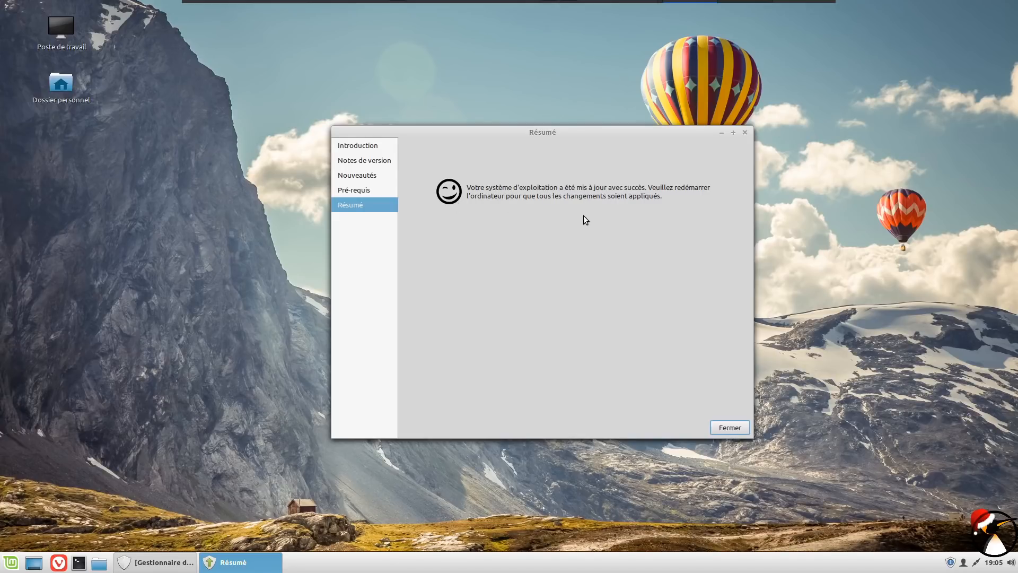
click(727, 427)
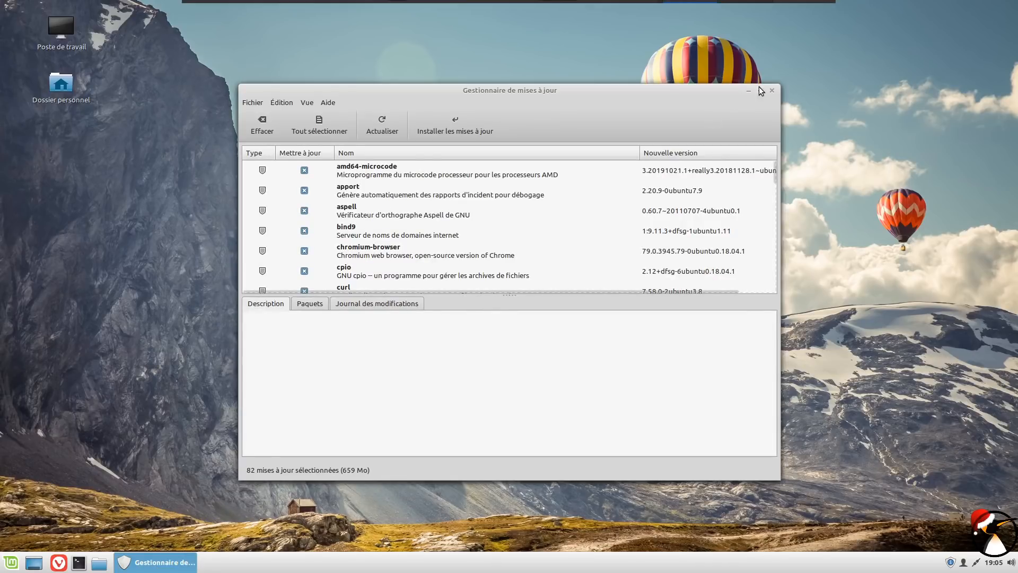
click(772, 91)
Restart the Mint virtual machine
click(10, 562)
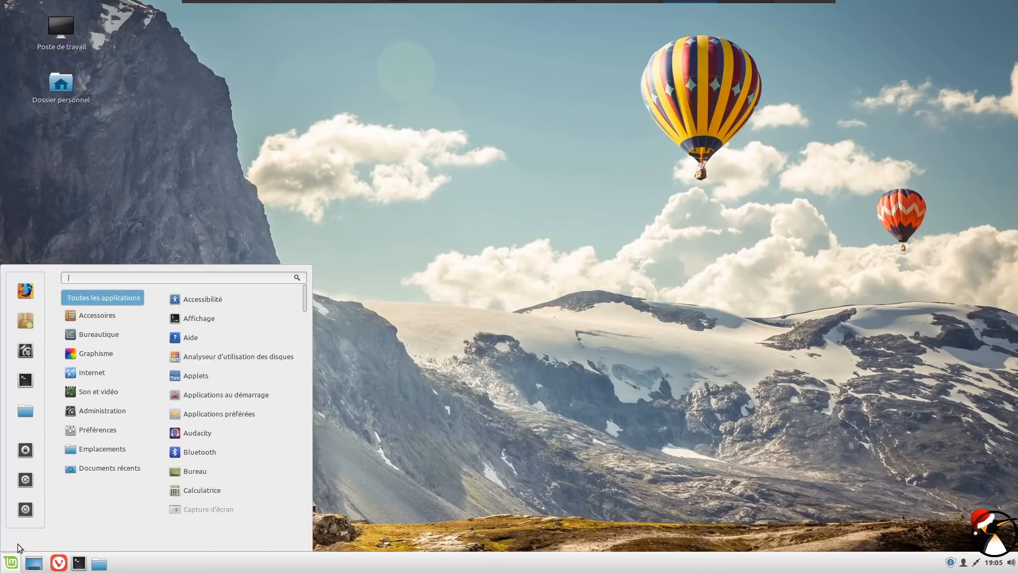
click(25, 510)
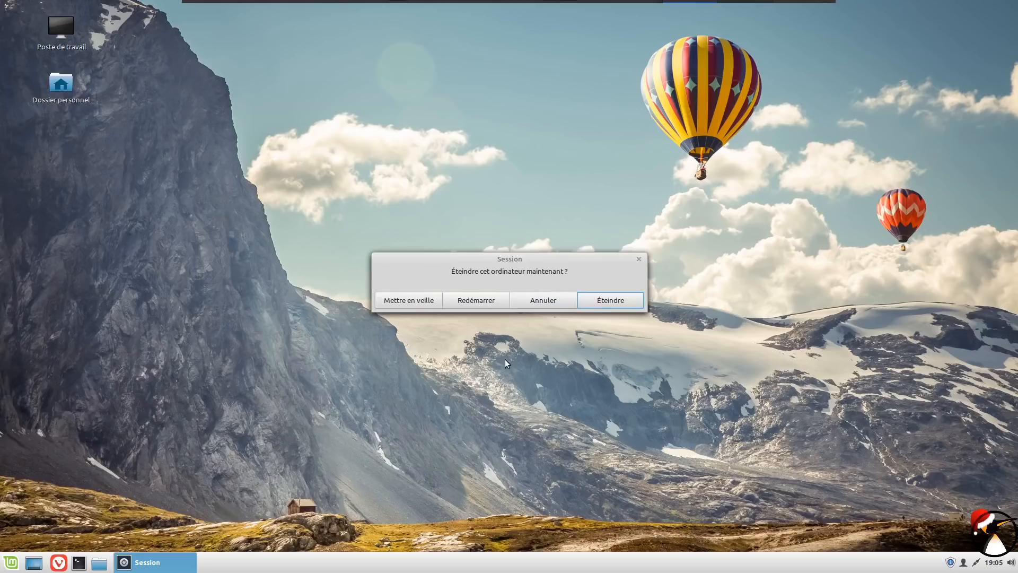
click(480, 300)
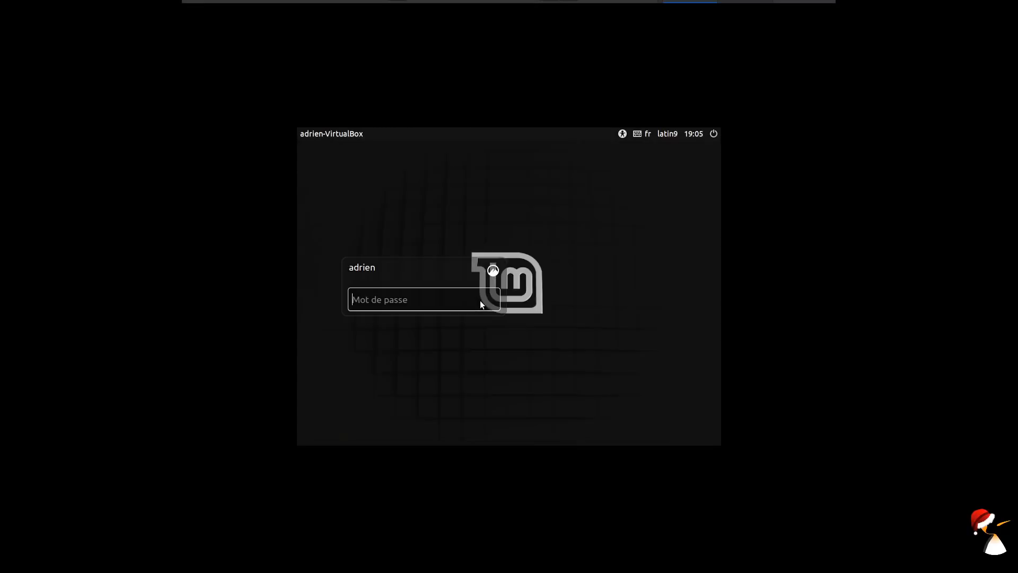
Take the virtual machine out of full screen and log in to Mint with the account password
mouse_move(526, 3)
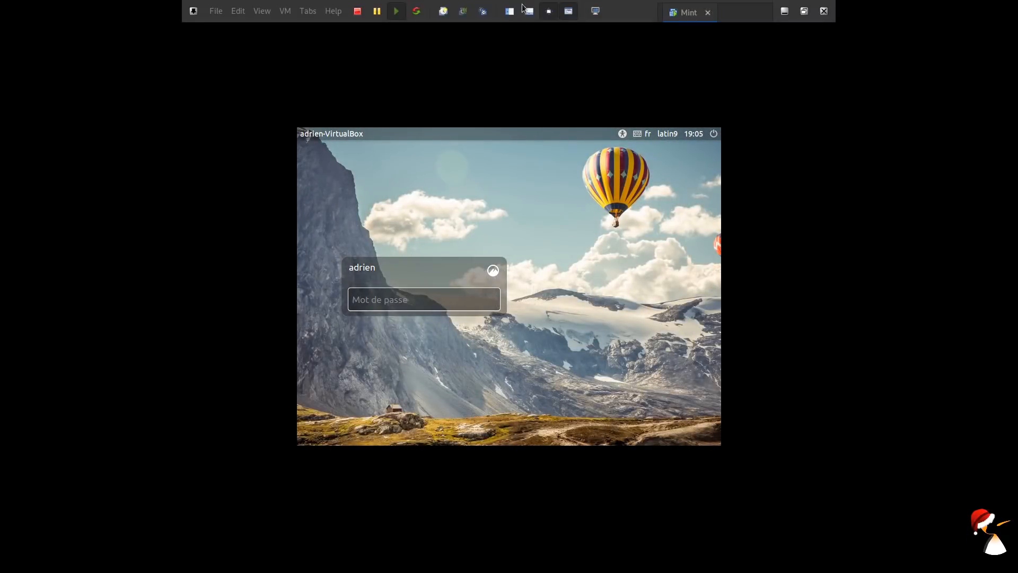
click(568, 12)
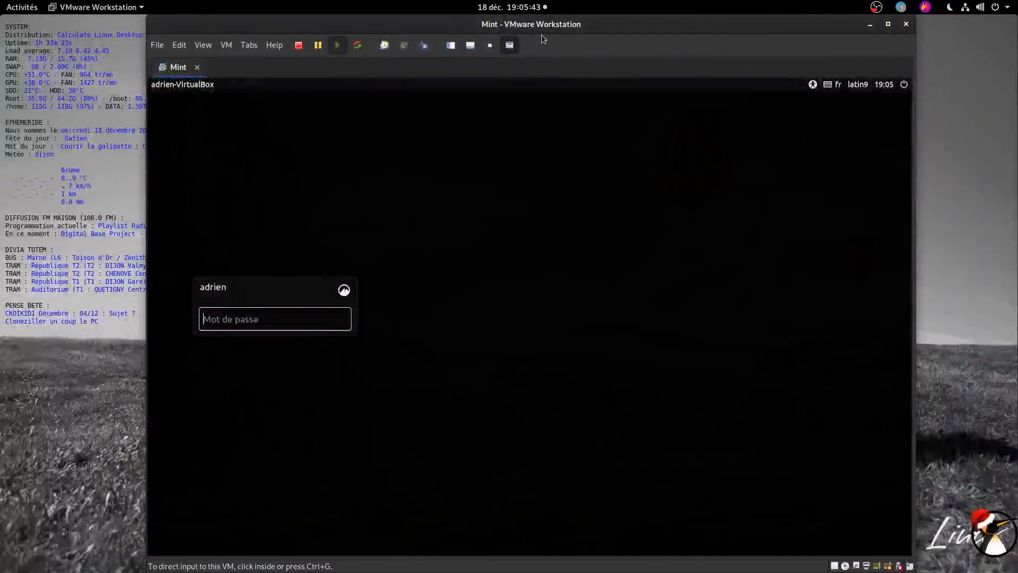
text(•)
key(Return)
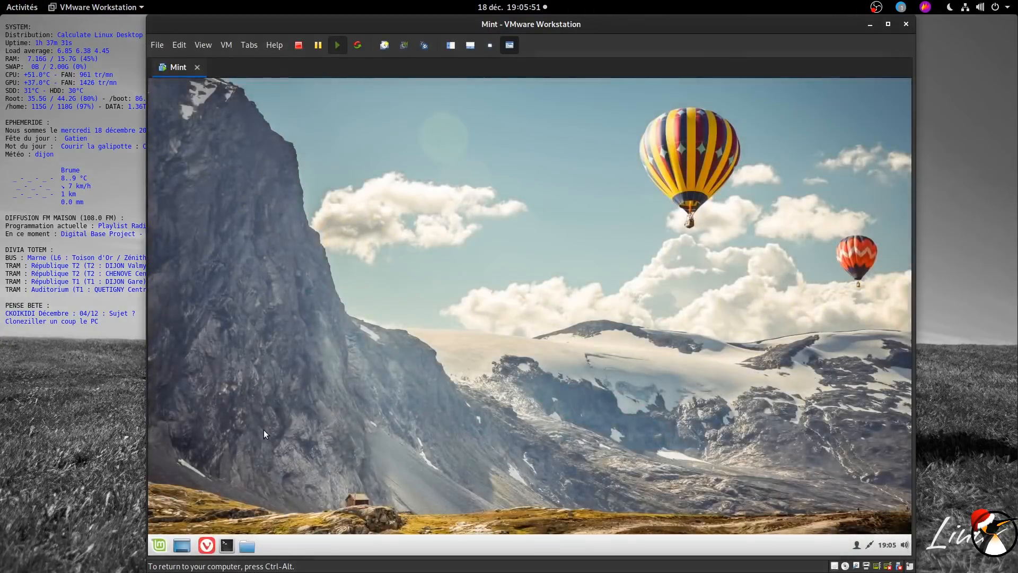
Check the operating system and Cinnamon versions in the System Settings' system information, and close the settings
click(159, 546)
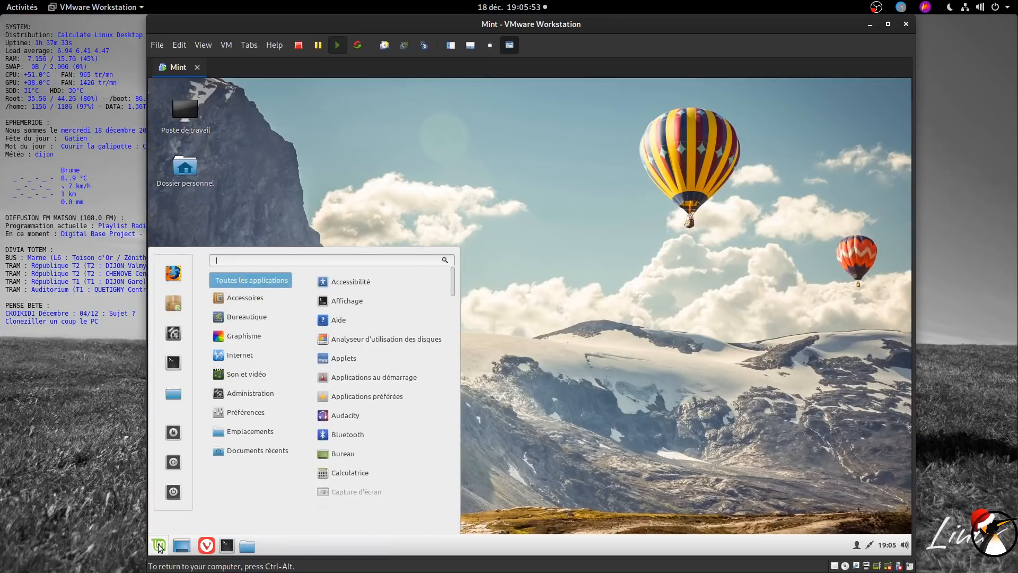
click(174, 342)
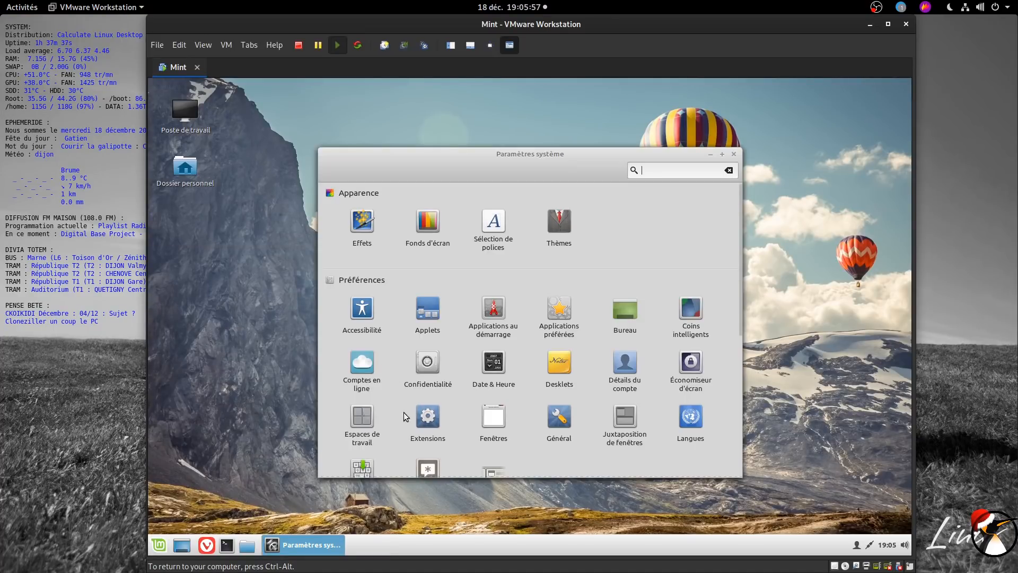
drag(739, 234, 739, 336)
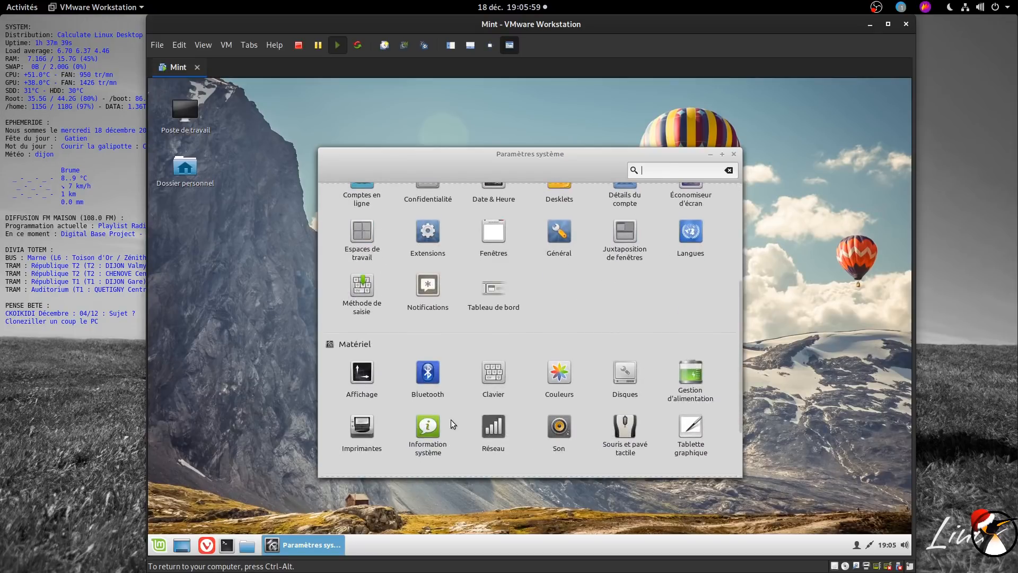
click(430, 427)
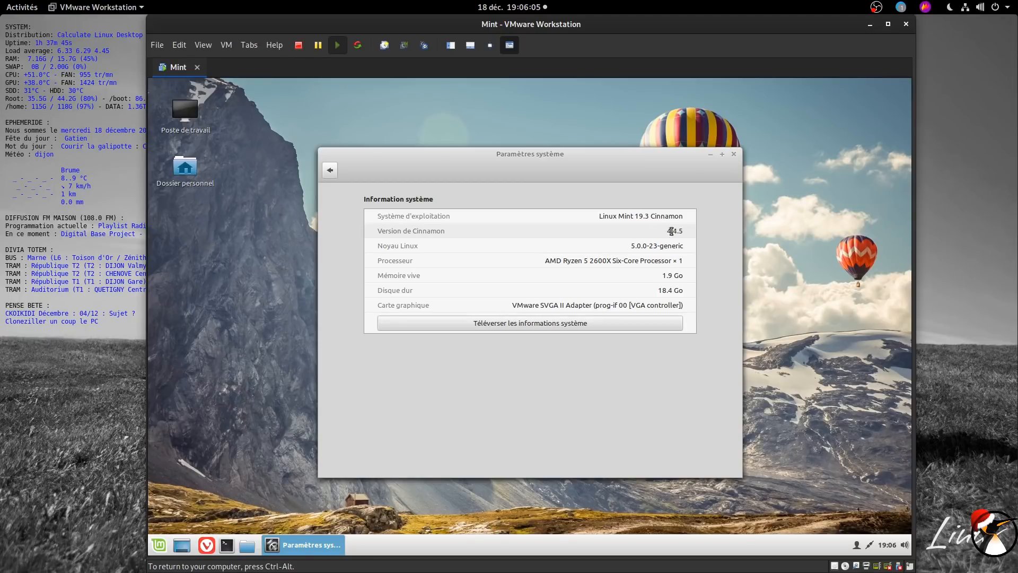
click(734, 154)
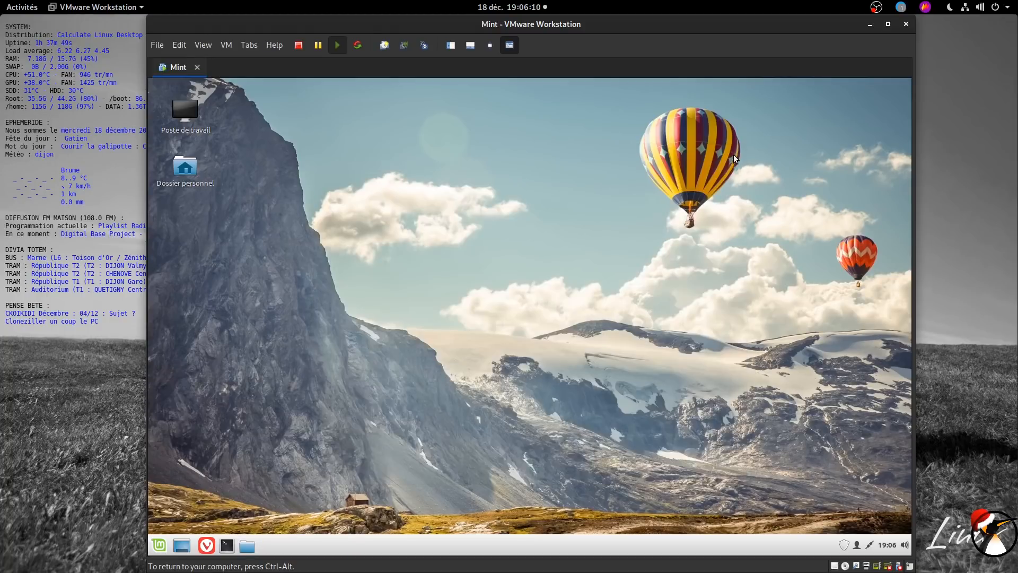
Open the Update Manager, try to install the selected updates and cancel at the additional package changes
click(843, 545)
click(478, 155)
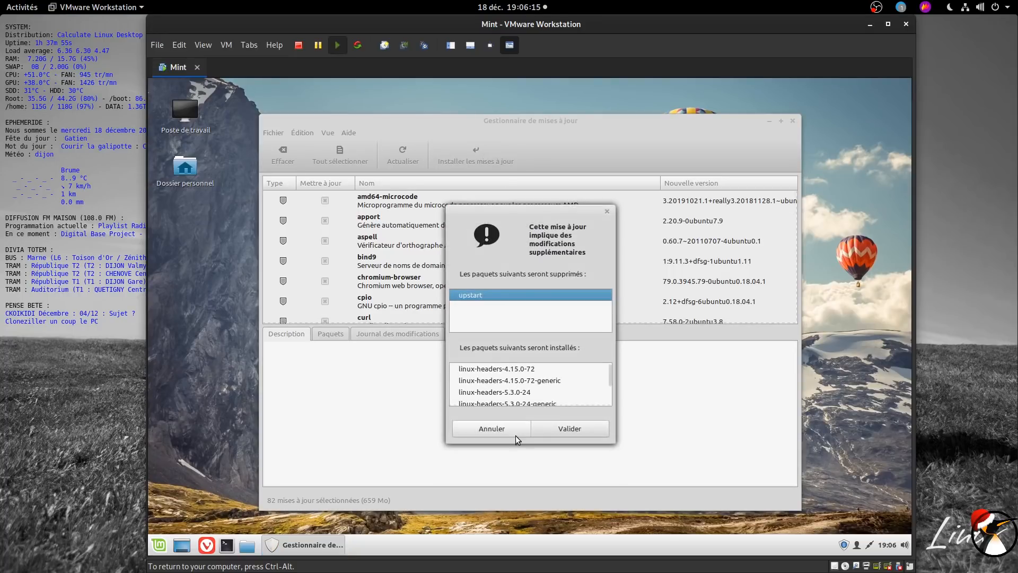
click(502, 431)
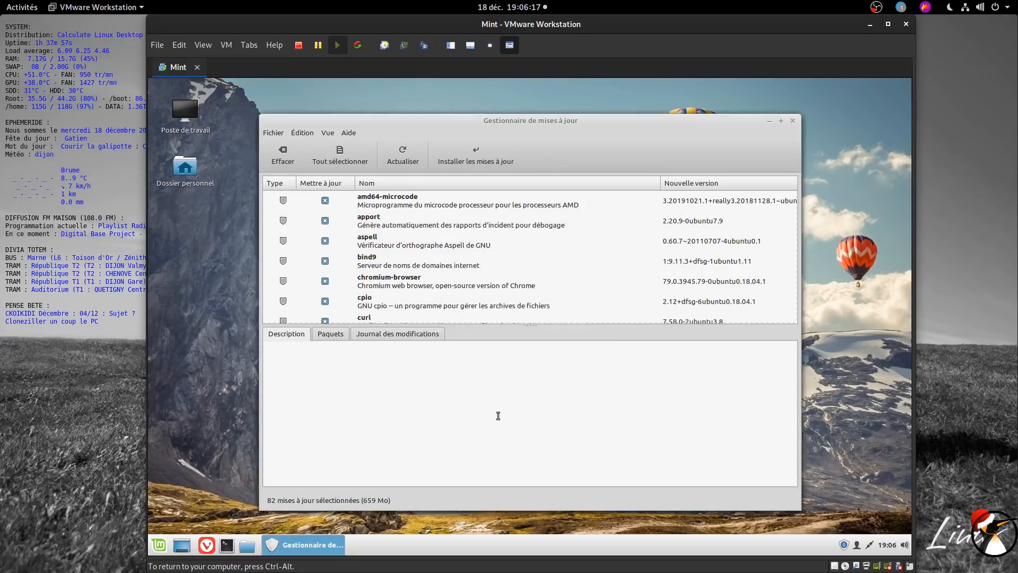
Open the software sources from the Update Manager, authenticating with the account password
click(301, 133)
click(317, 177)
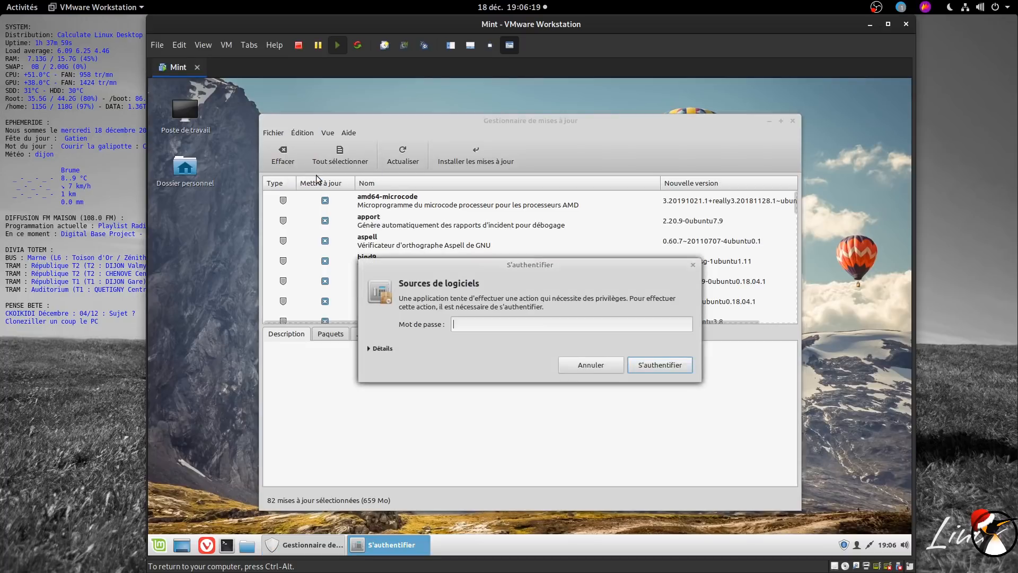
text(•)
key(Return)
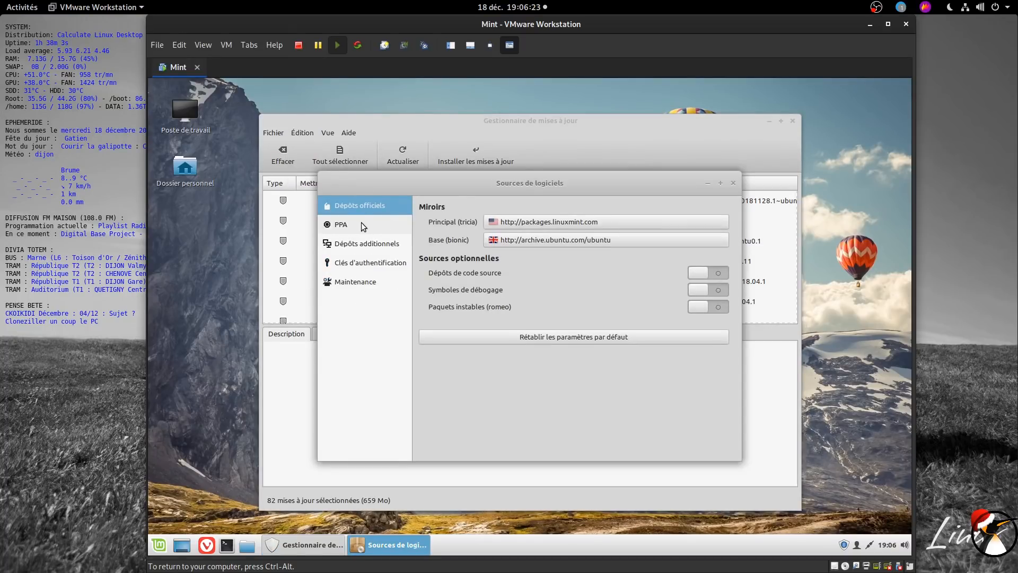
Disable the Spotify / stable repository among the additional repositories
click(361, 223)
click(361, 243)
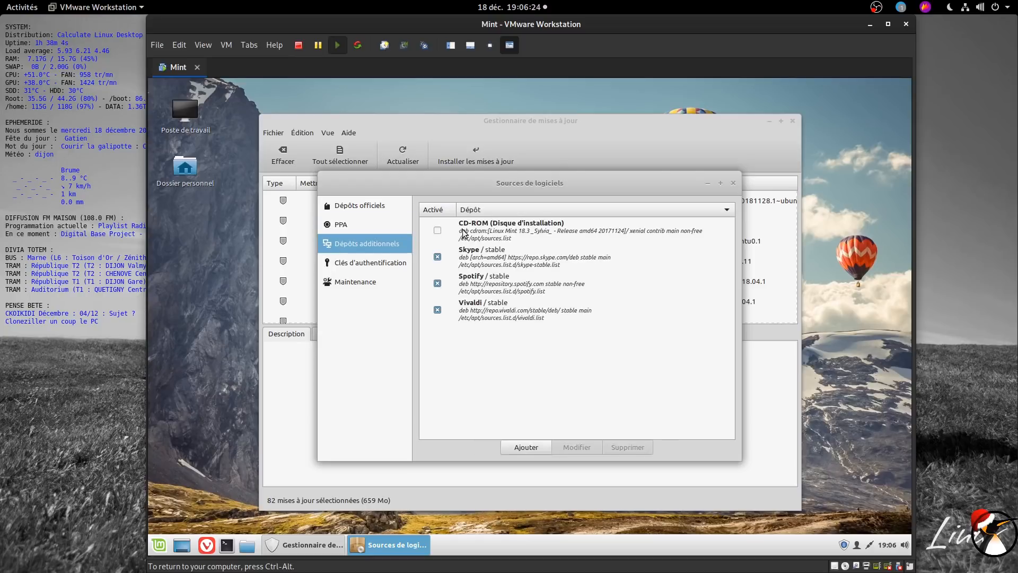
click(436, 285)
Set the main (tricia) mirror of the official repositories to Hochschule Esslingen University of Applied Sciences
click(375, 239)
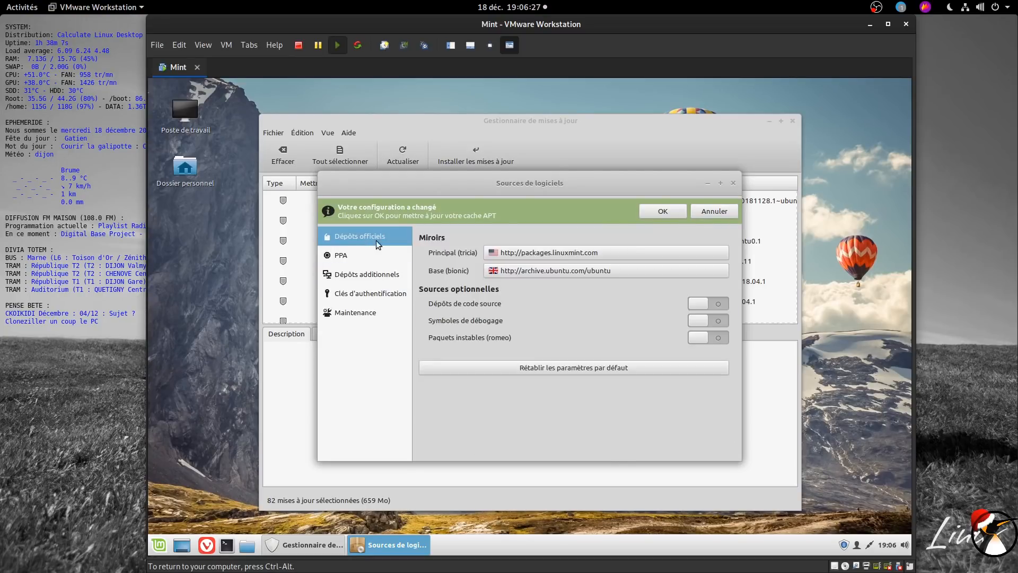
click(534, 254)
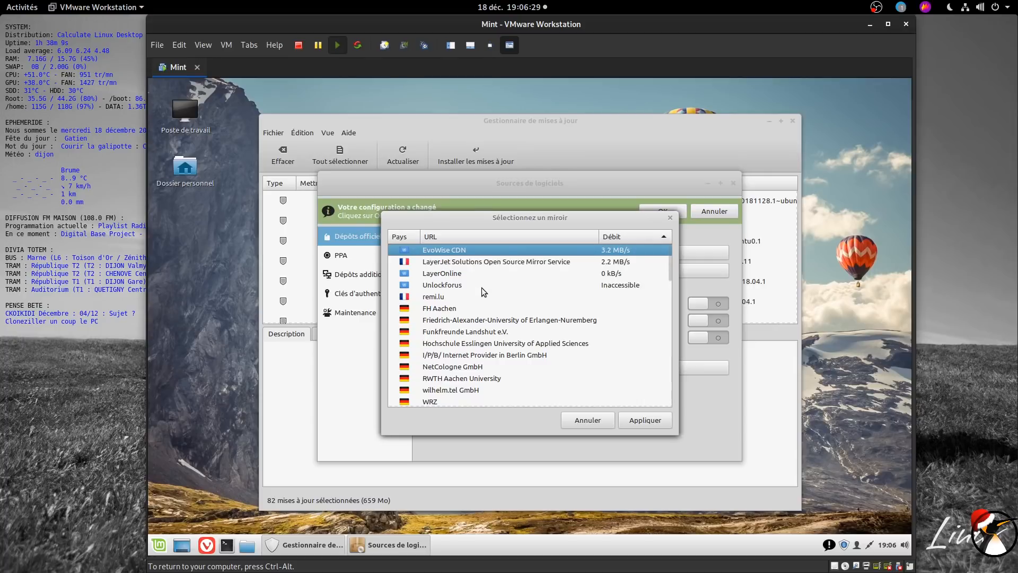
drag(481, 224, 472, 183)
click(499, 225)
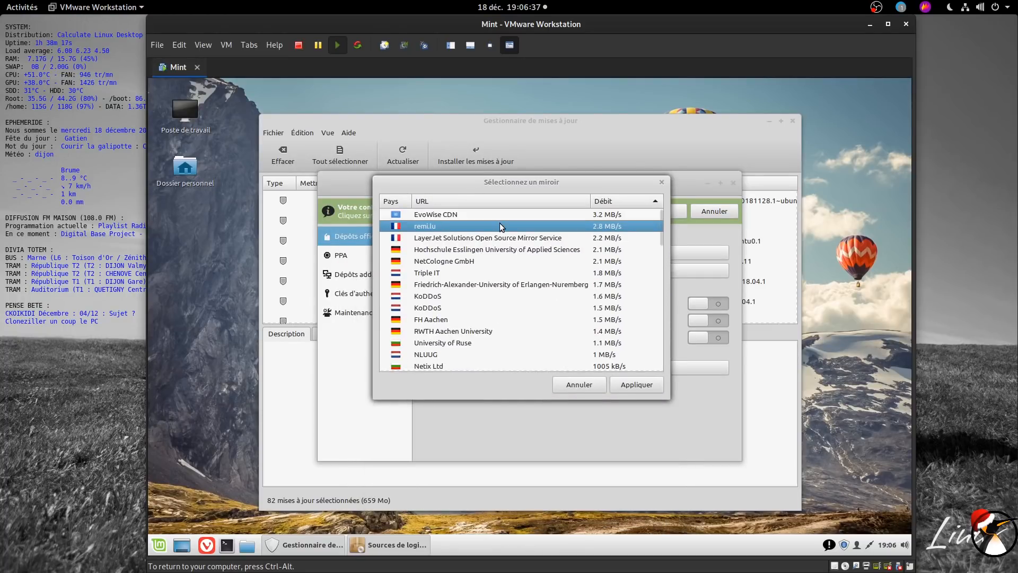
click(504, 252)
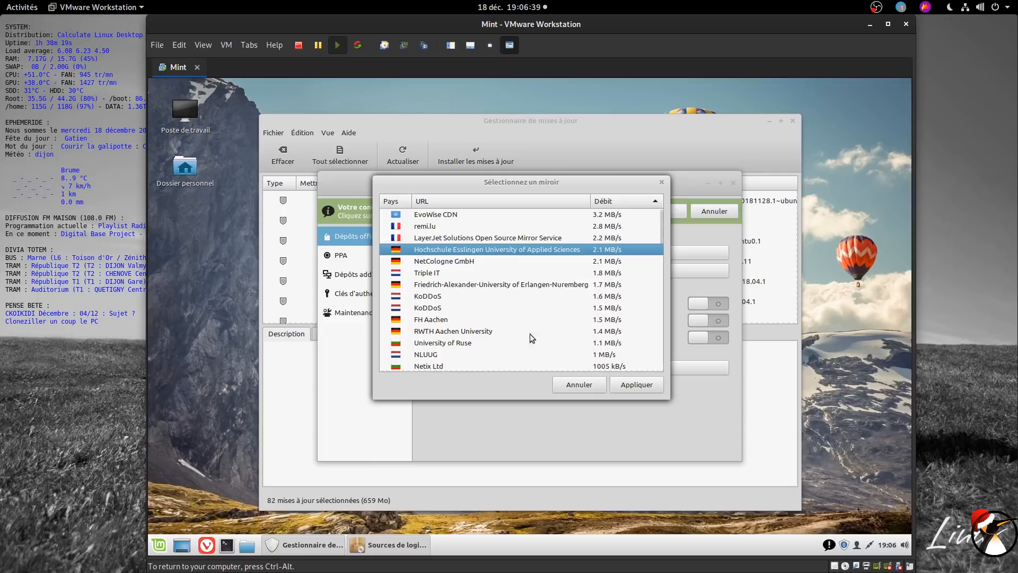
click(623, 388)
click(584, 275)
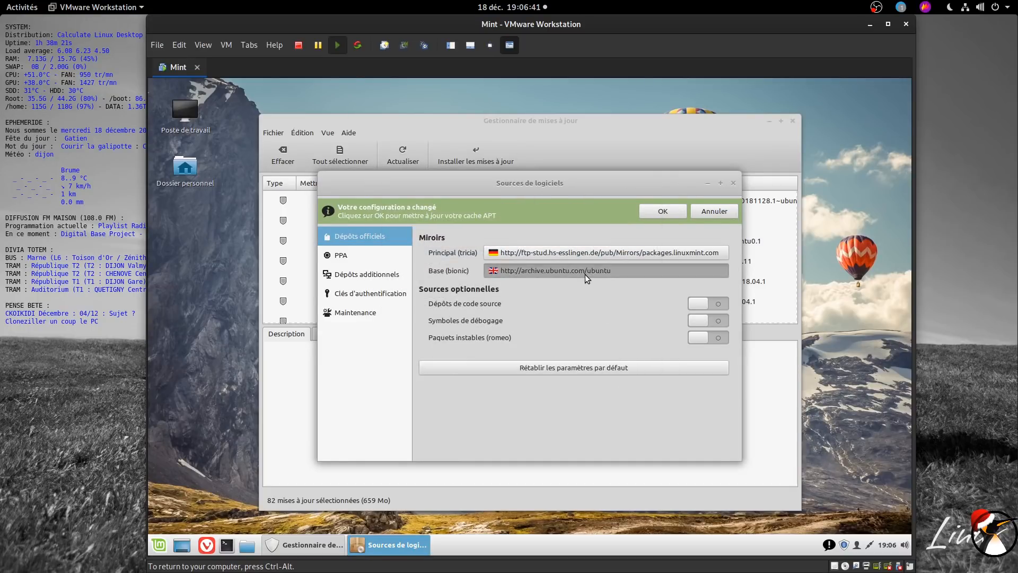
drag(554, 184, 547, 300)
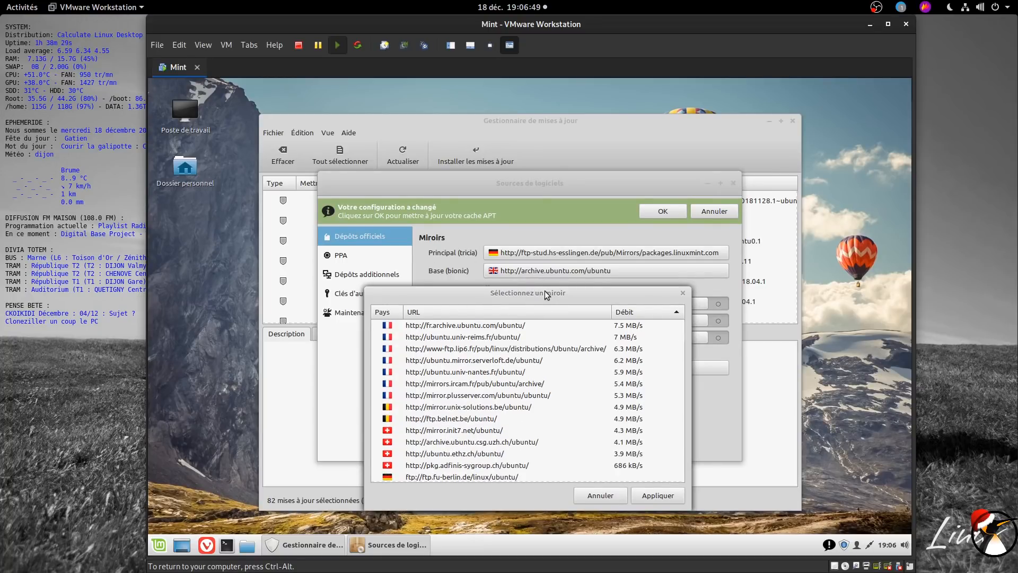
drag(520, 297, 523, 239)
click(517, 263)
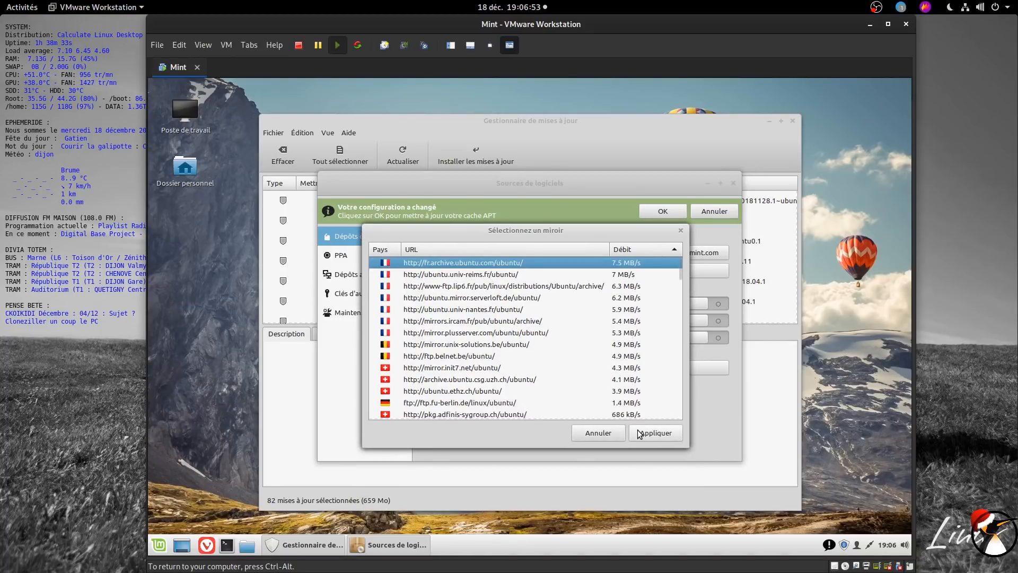
click(637, 434)
click(666, 215)
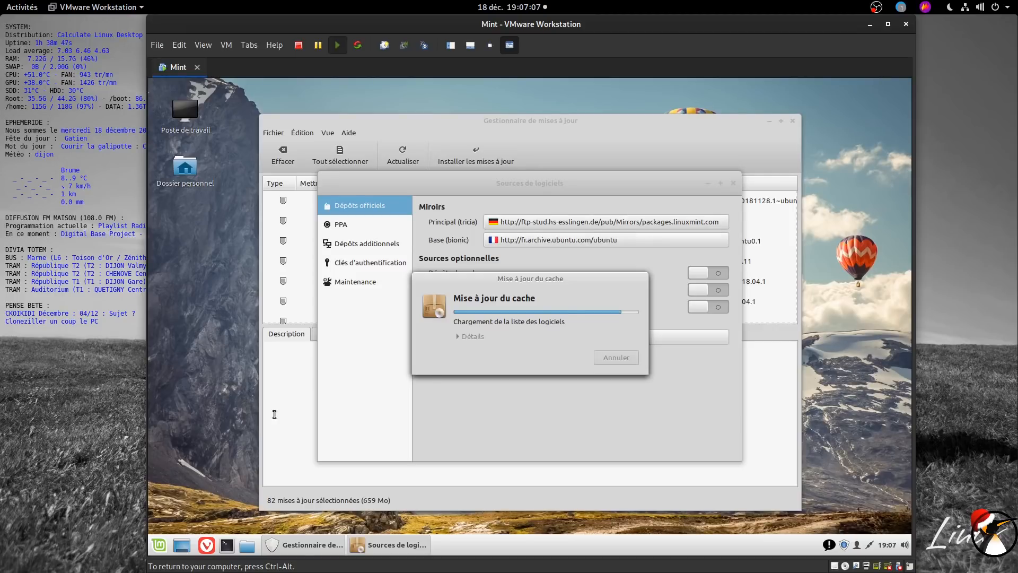
Review the installed Internet applications and the list of additional software repositories
click(159, 545)
mouse_move(263, 355)
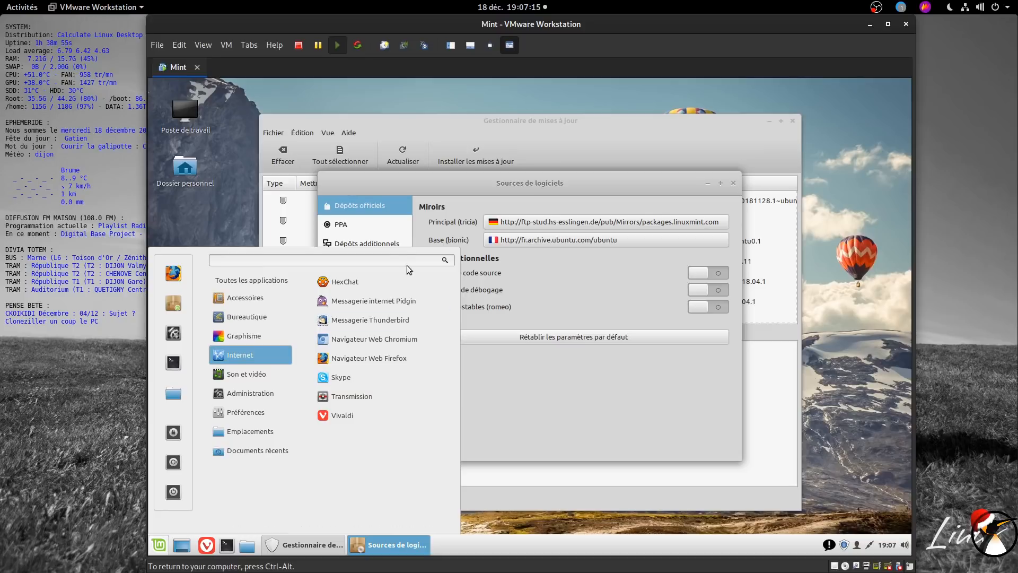
click(378, 222)
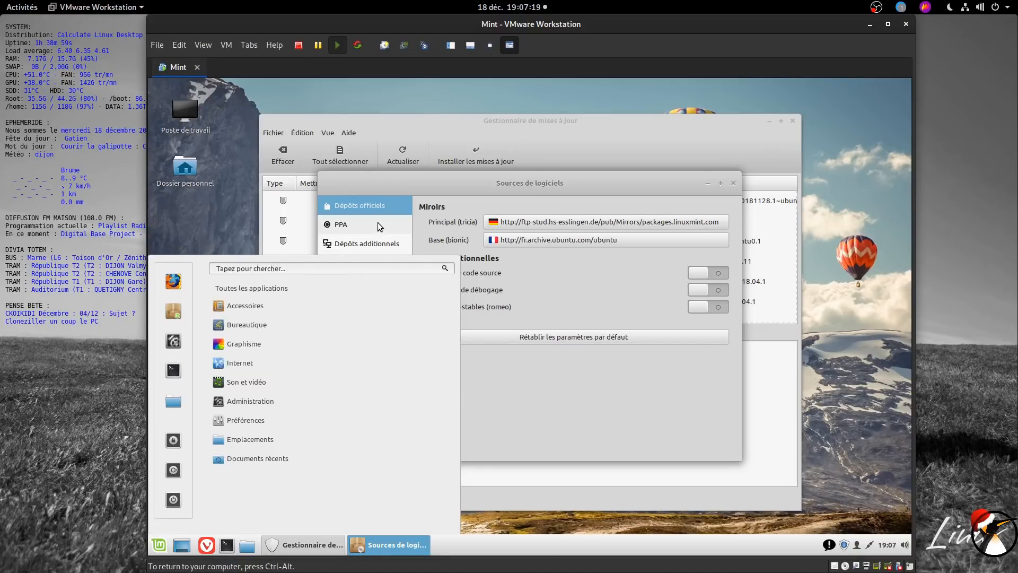
click(375, 224)
click(372, 243)
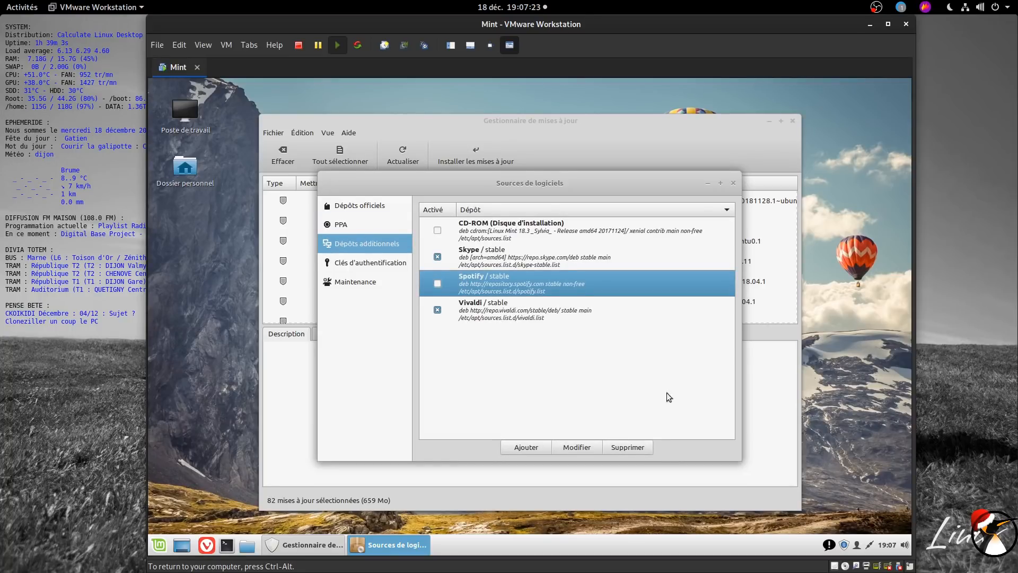
Close the software sources and start installing the selected updates, authenticating with the account password
click(732, 184)
click(498, 155)
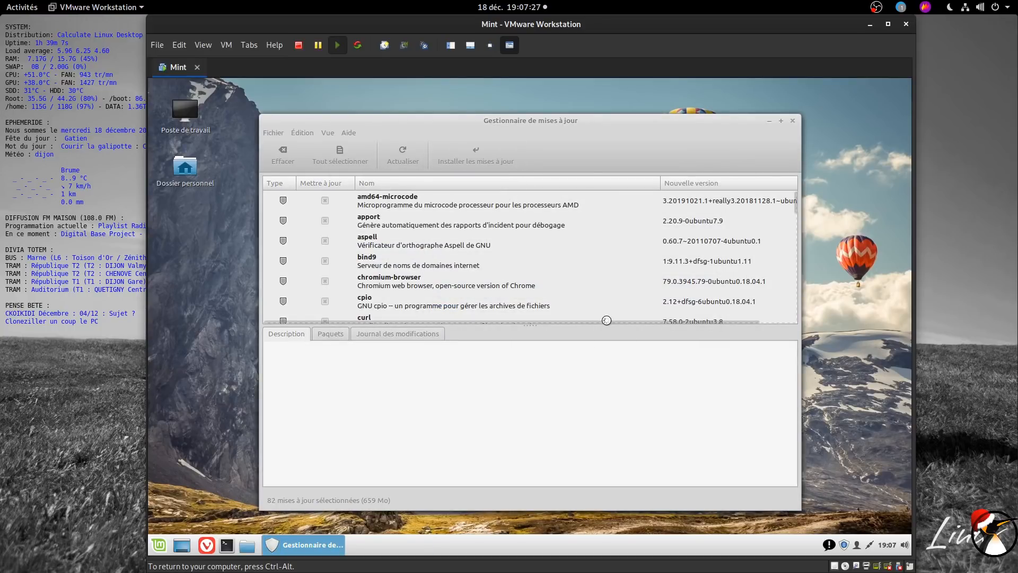
click(568, 424)
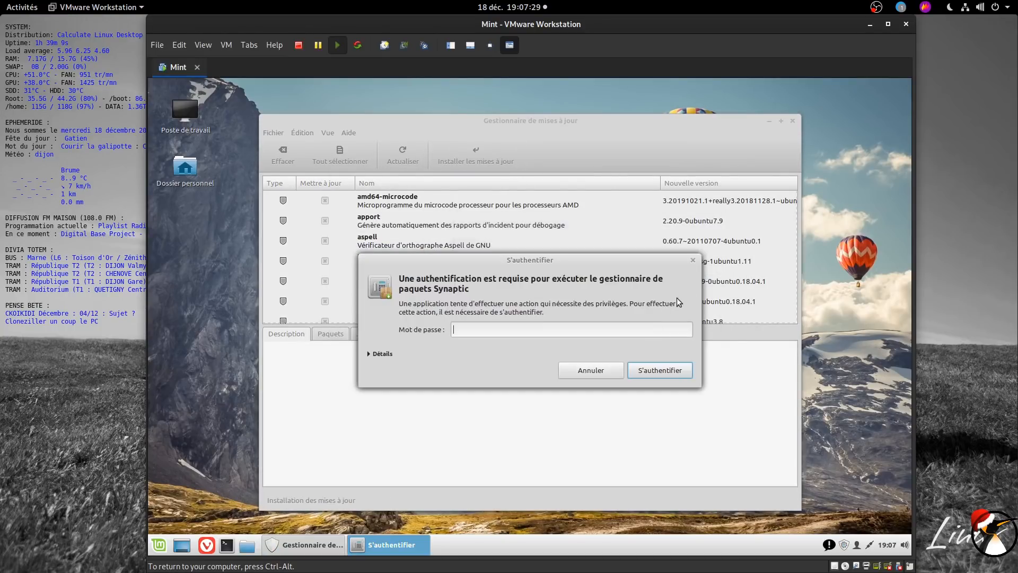
key(Return)
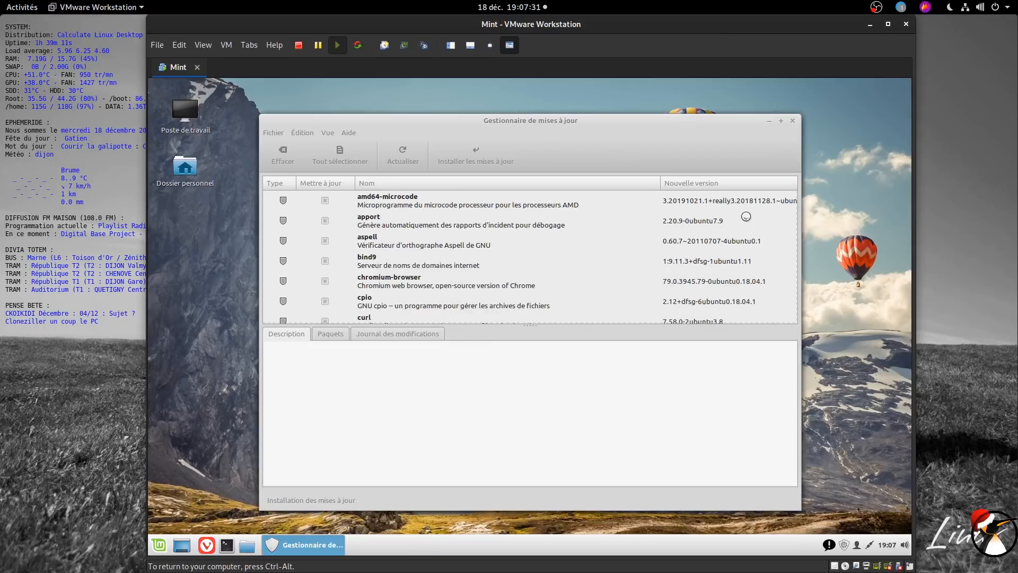